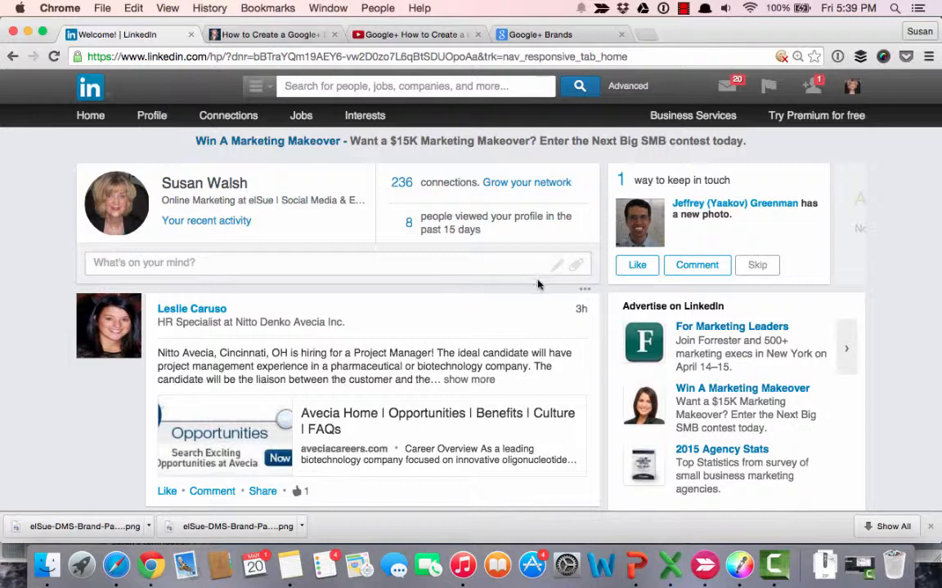
- Start a new long-form LinkedIn post in Safari, and start another in Chrome from the home page's update box
click(518, 262)
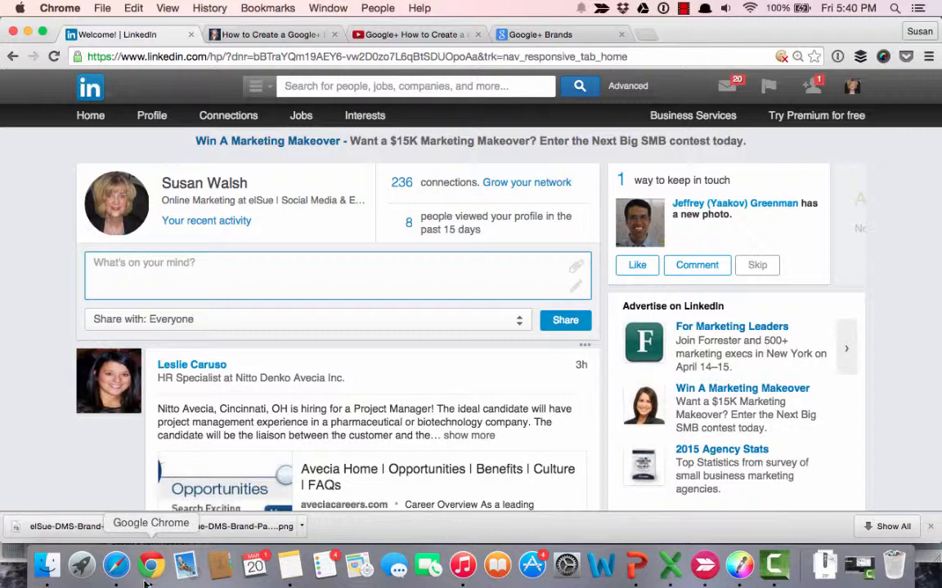
click(117, 566)
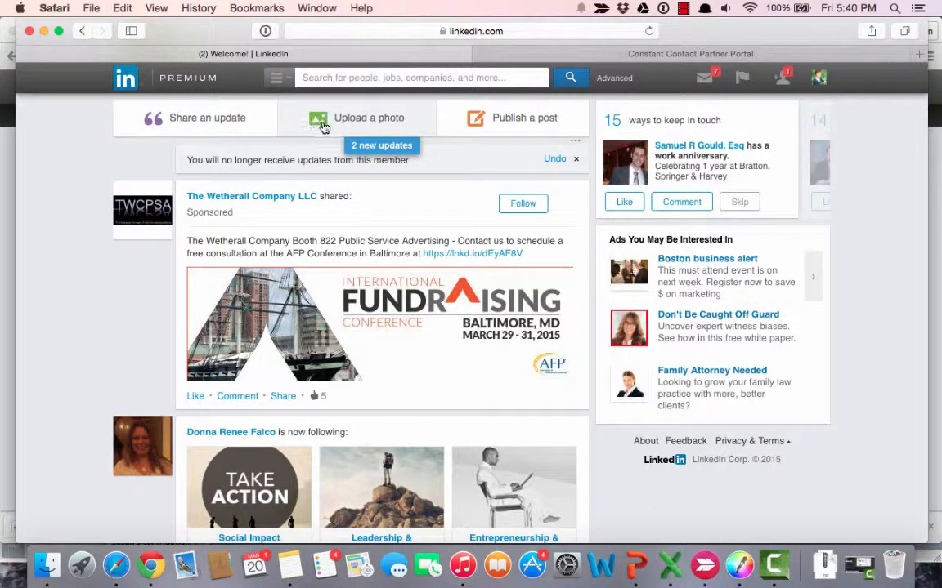
click(510, 123)
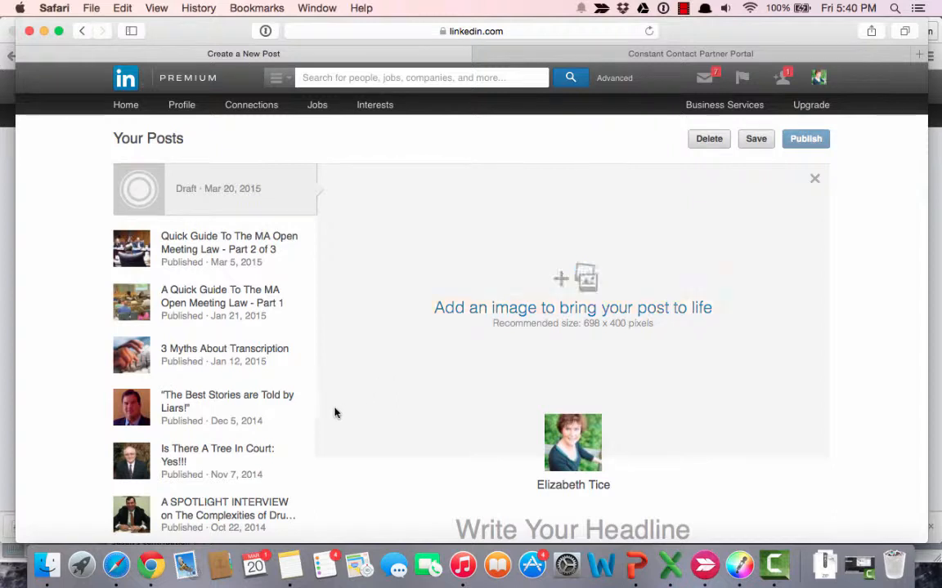
click(150, 567)
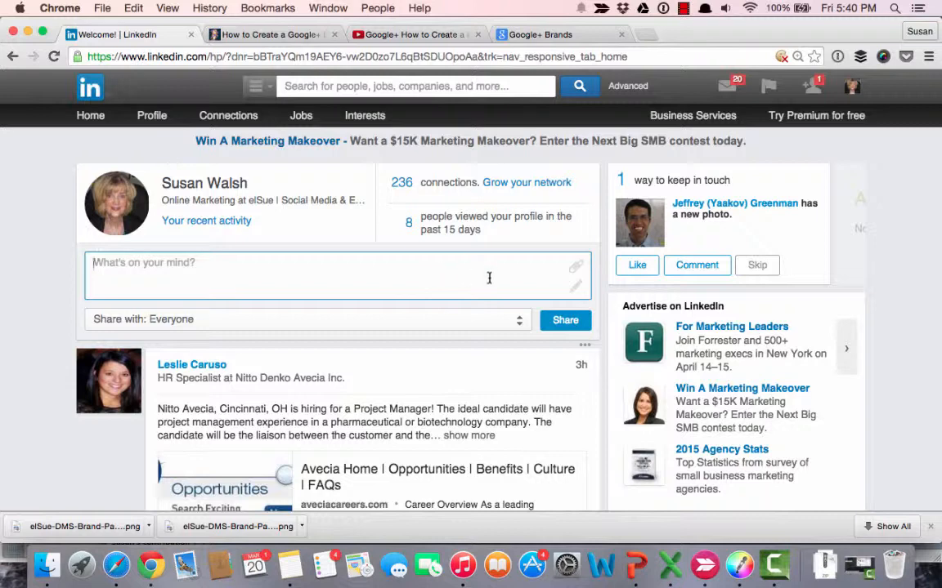
click(574, 293)
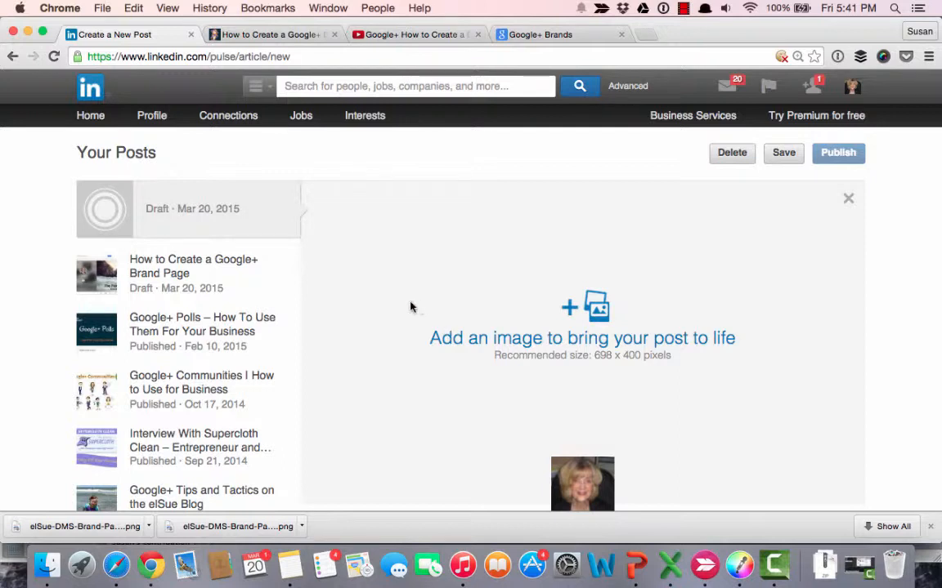
- Add the image elSue-DMS-Brand-Page-800-x (1) from Google Drive as the post's cover and dismiss the image size notice
click(575, 317)
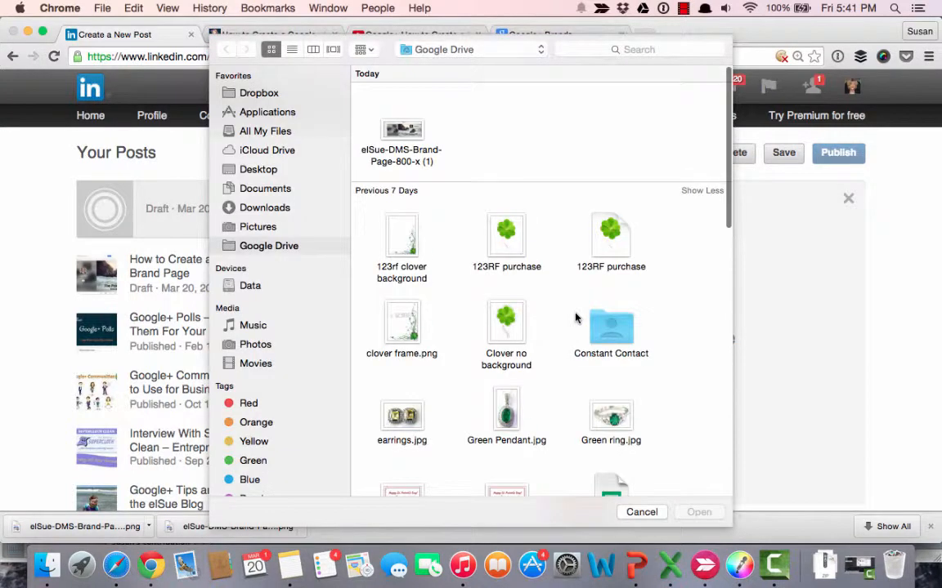
click(396, 133)
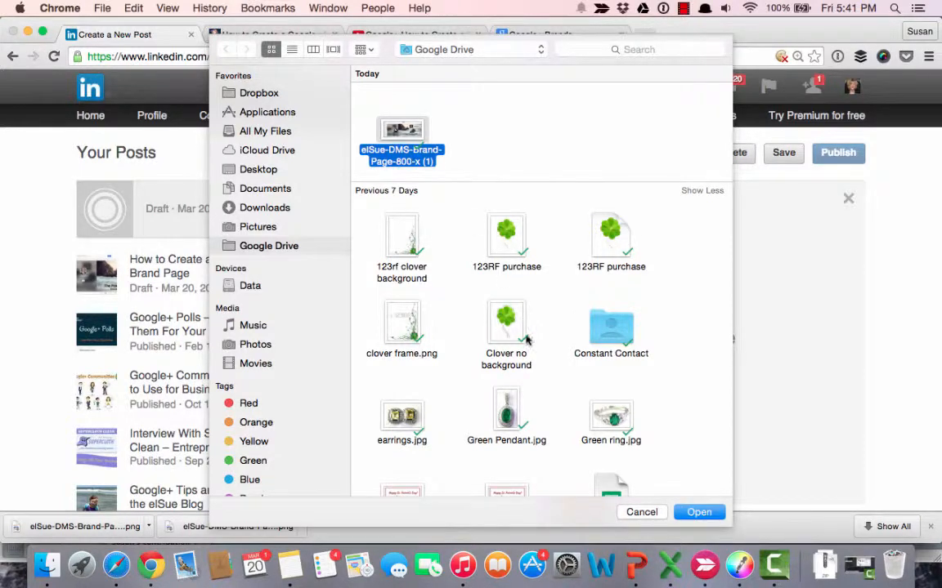
click(699, 512)
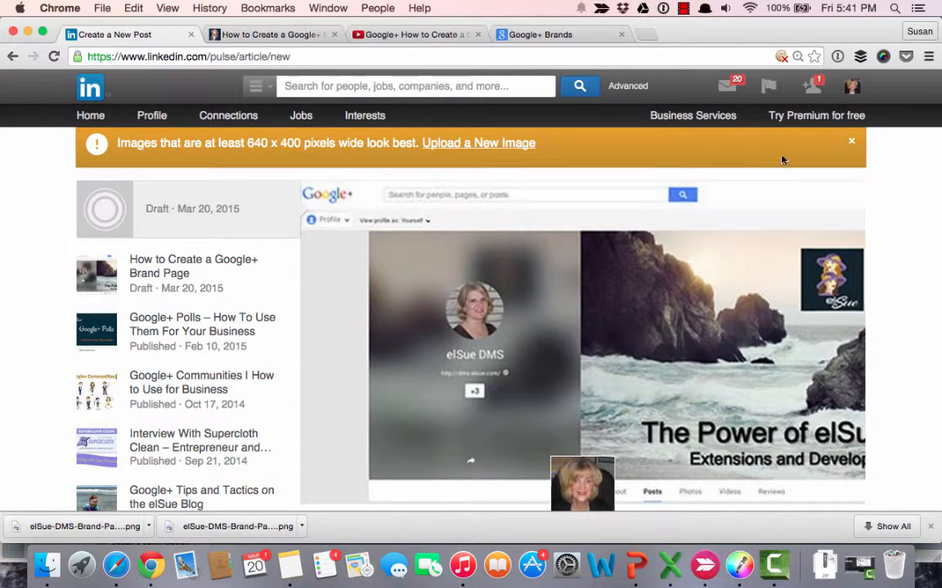
click(852, 142)
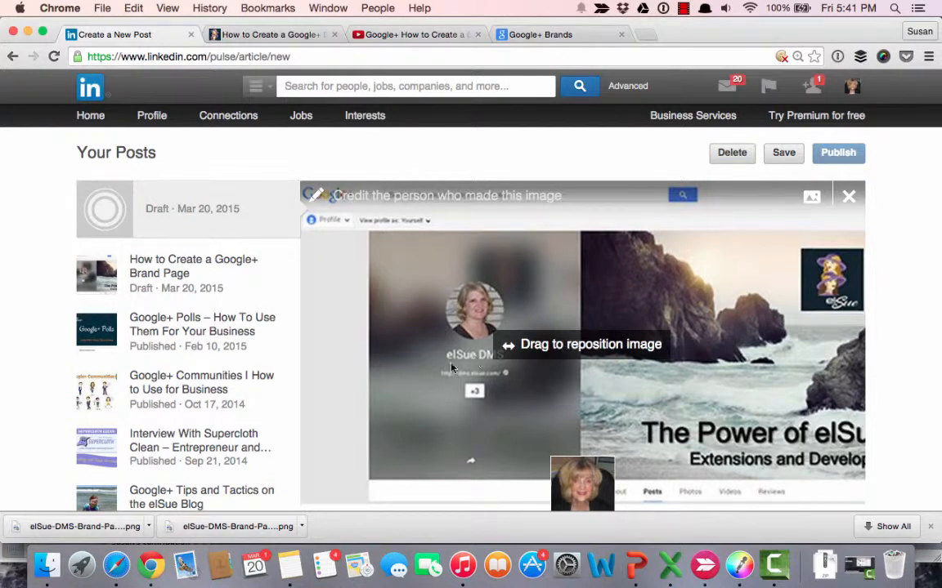
- Copy the elSue blog article's title, "How to Create a Google+ Brand Page", into the post's headline
scroll(482, 437, down, 5)
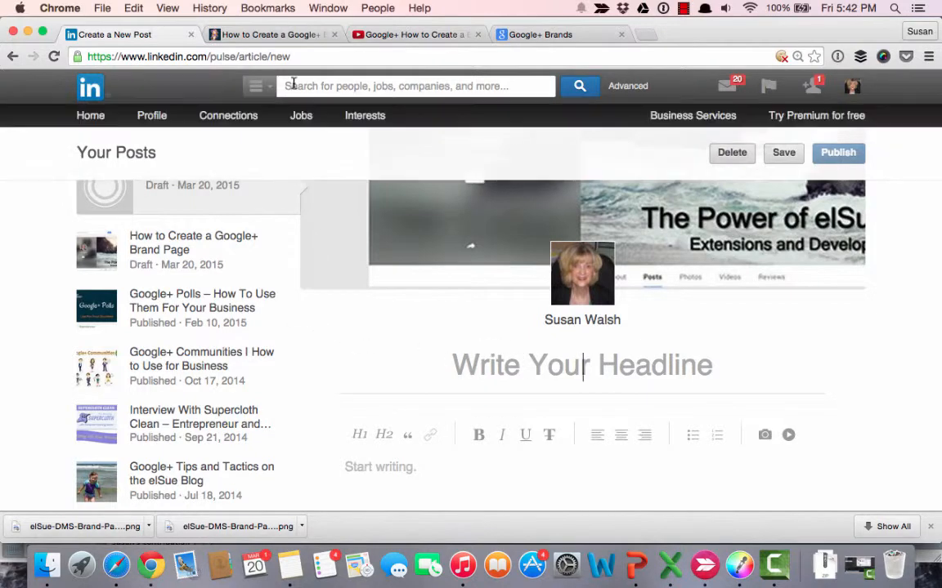
click(249, 36)
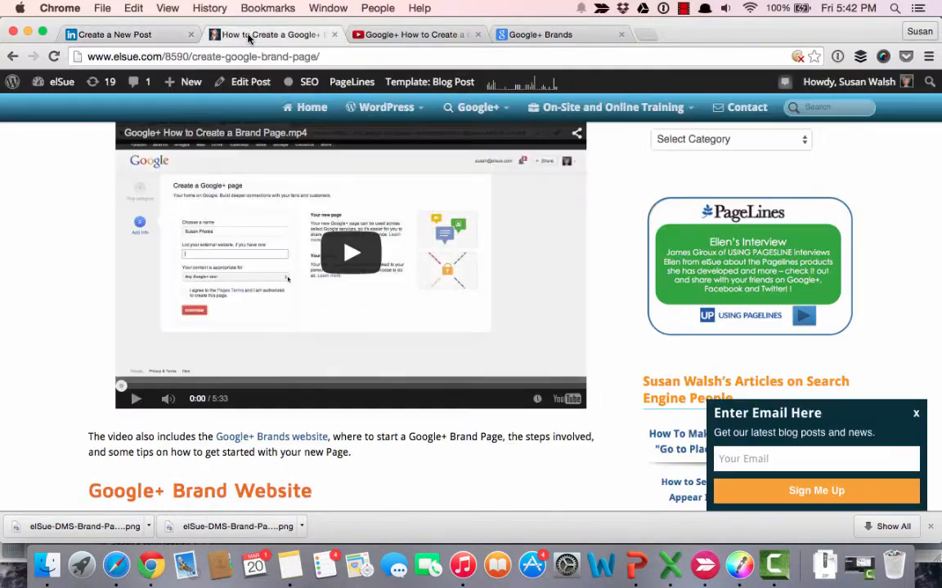
scroll(269, 165, up, 10)
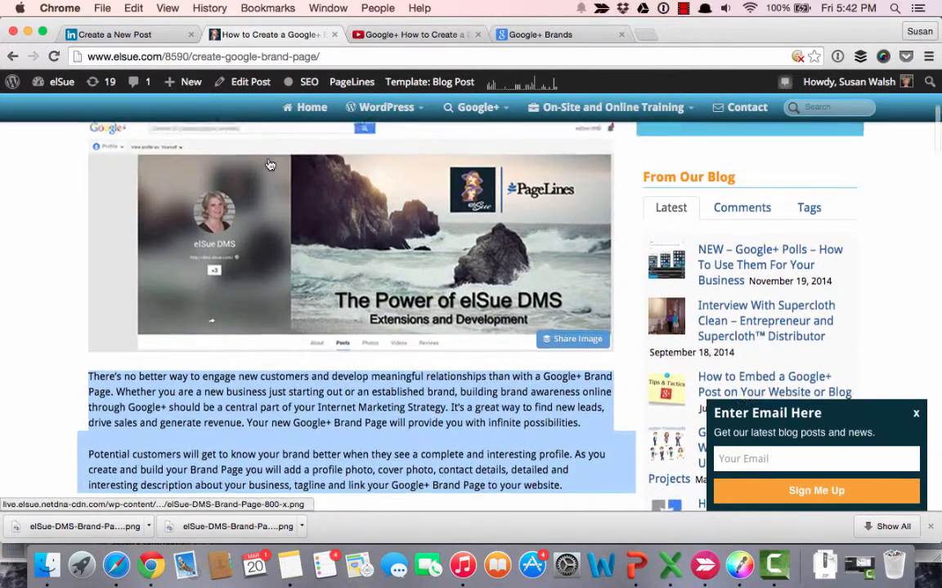
scroll(270, 166, up, 5)
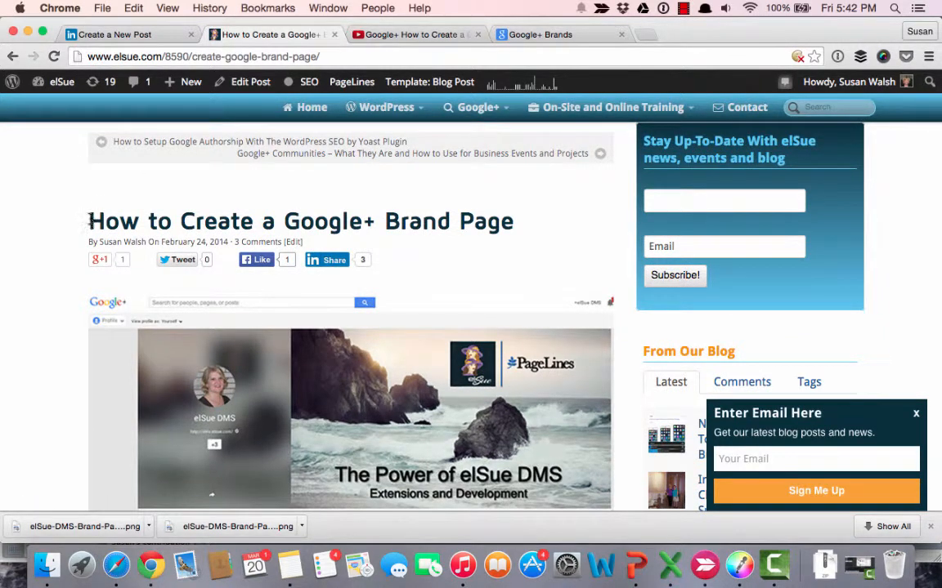
drag(85, 214, 513, 234)
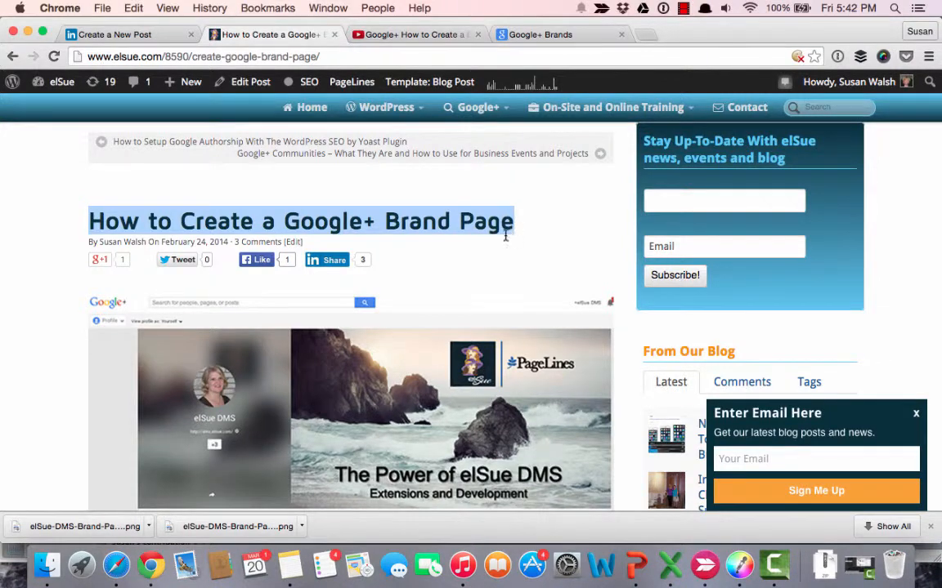
click(154, 36)
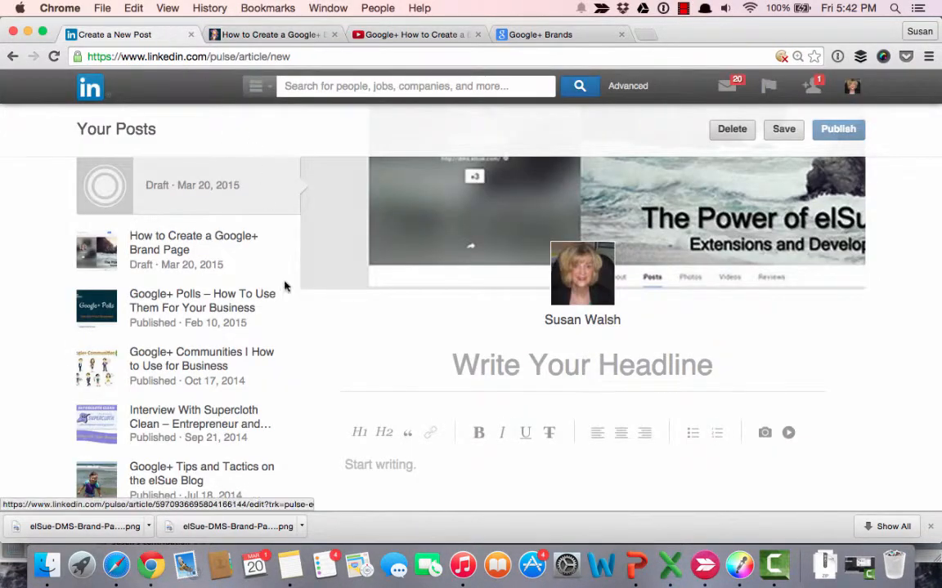
click(465, 367)
key(super+v)
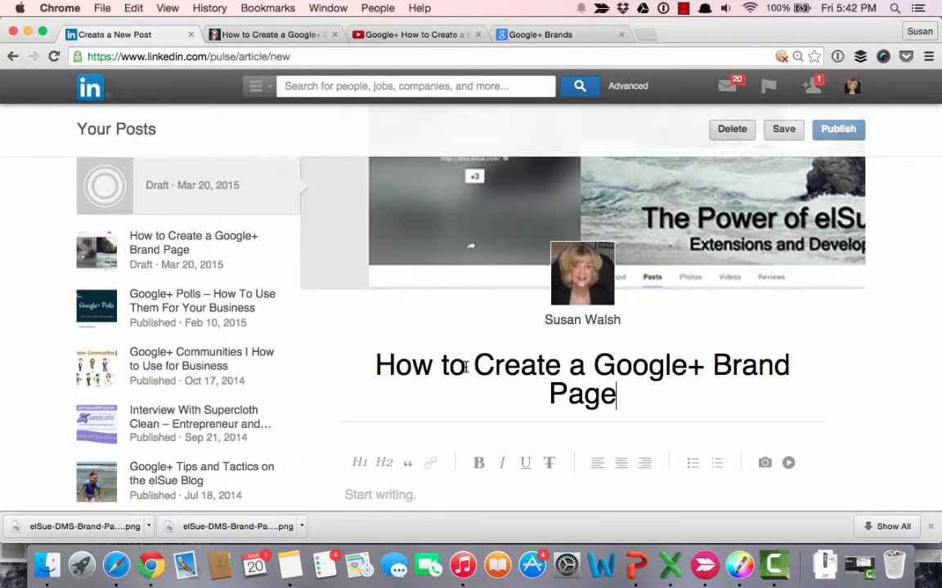
- Copy the blog article's two introductory paragraphs, starting "There's no better way to engage new customers", into the post body
scroll(430, 401, down, 3)
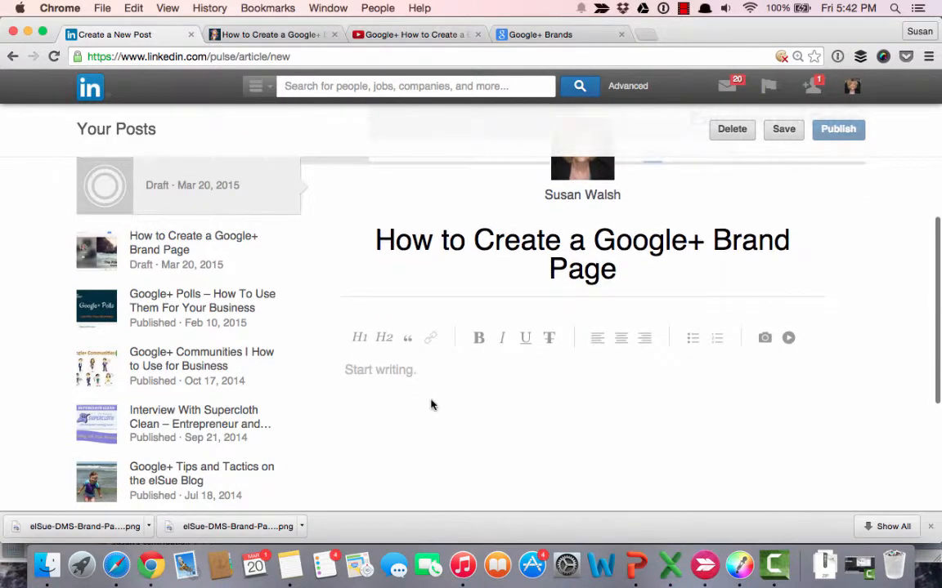
click(380, 376)
click(260, 36)
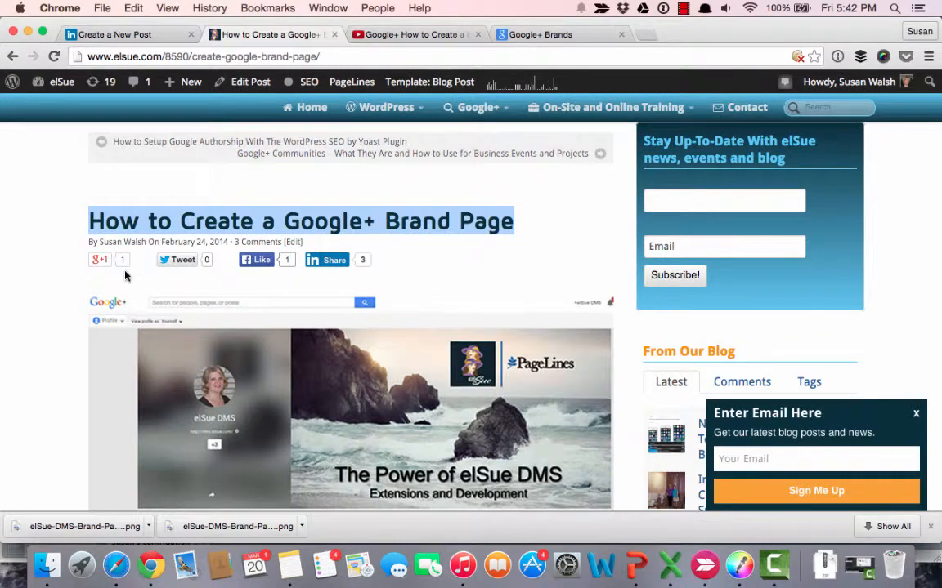
scroll(125, 273, down, 5)
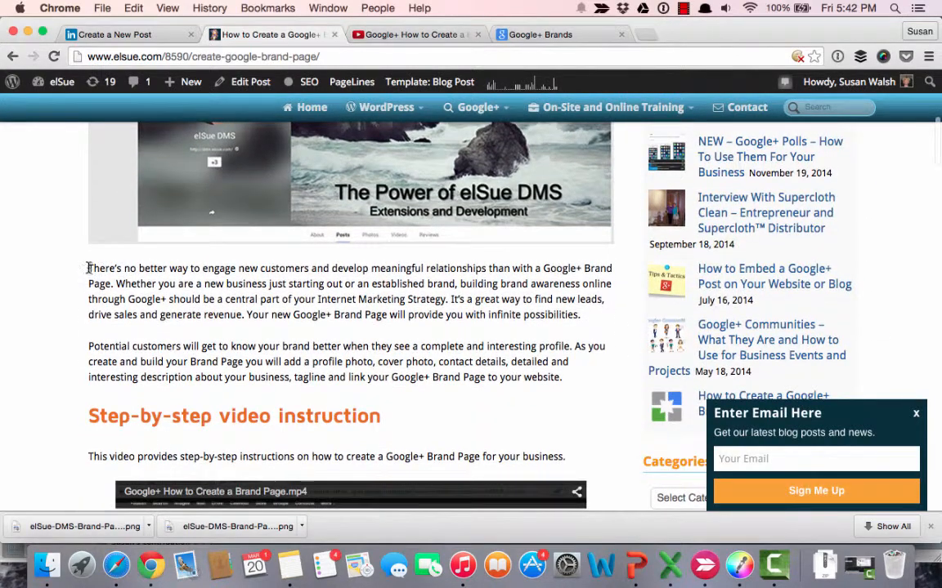
drag(88, 268, 253, 384)
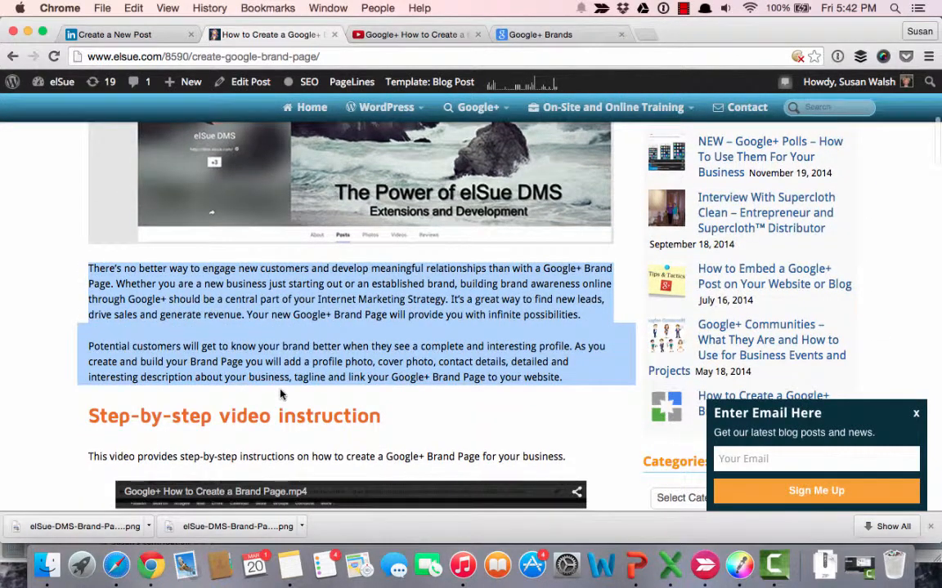
click(127, 35)
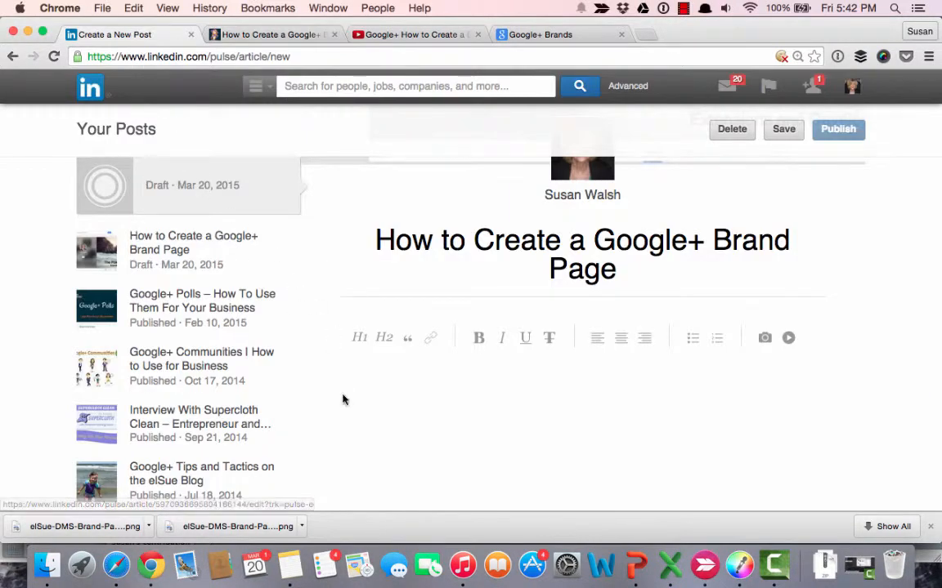
click(357, 384)
text(There's no better way to engage new customers and develop meaningful relationships than with a Google+ Brand Page. Whether you are a new business just starting out or an established brand, building brand awareness online through Google+ should be a central part of your Internet Marketing Strategy. It's a great way to find new leads, drive sales and generate revenue. Your new Google+ Brand Page will provide you with infinite possibilities.)
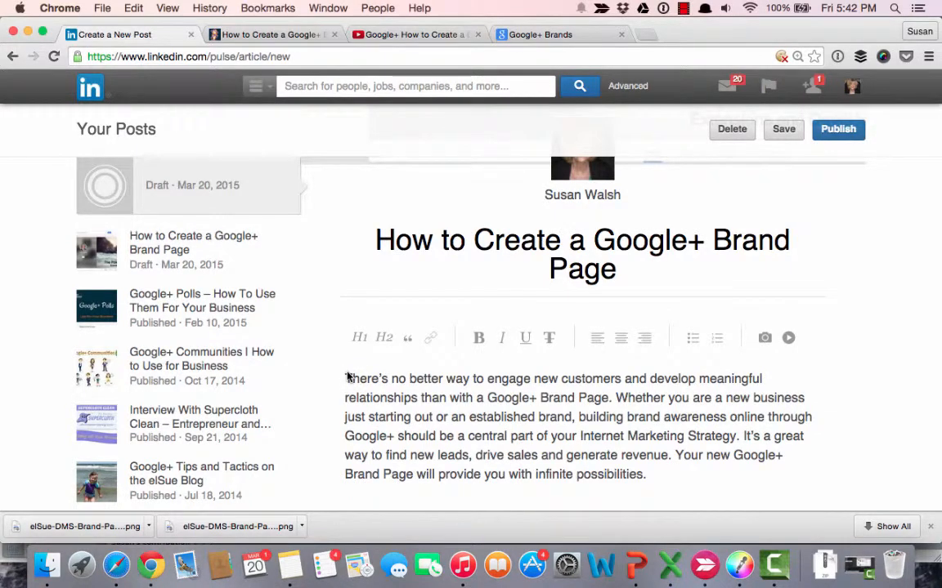
- Insert the line "Engage new customers" above the first body paragraph and format it as an H2 heading
click(347, 378)
key(Return)
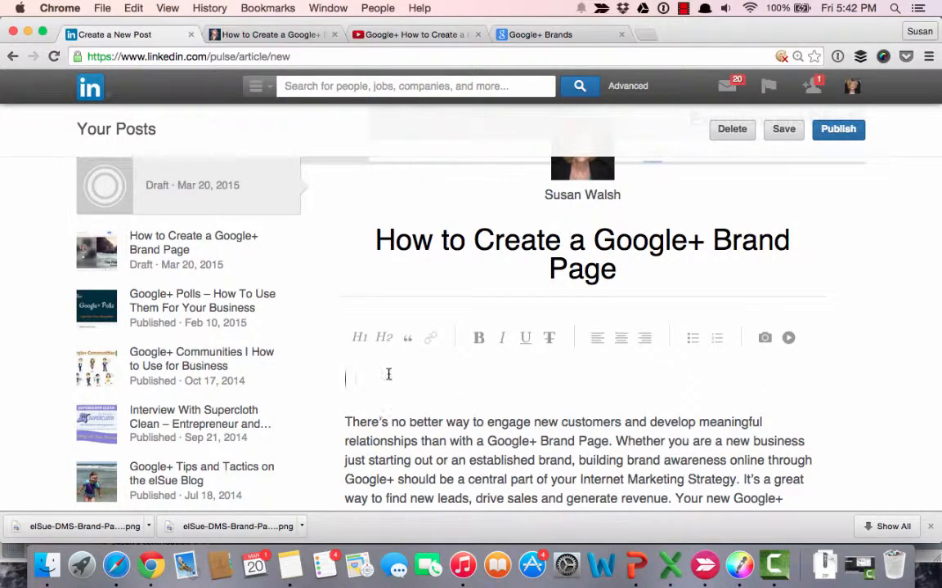
text(Engage new customers)
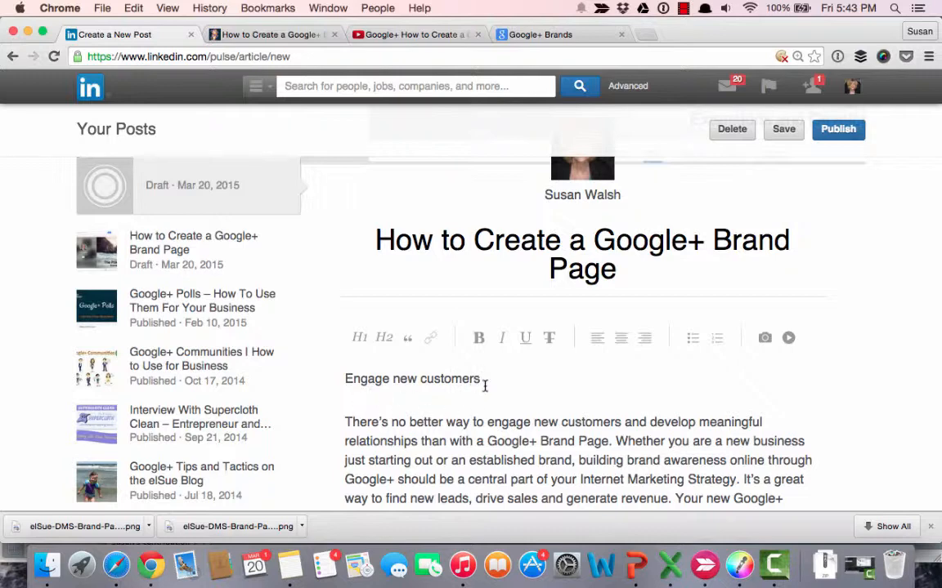
drag(483, 381, 347, 374)
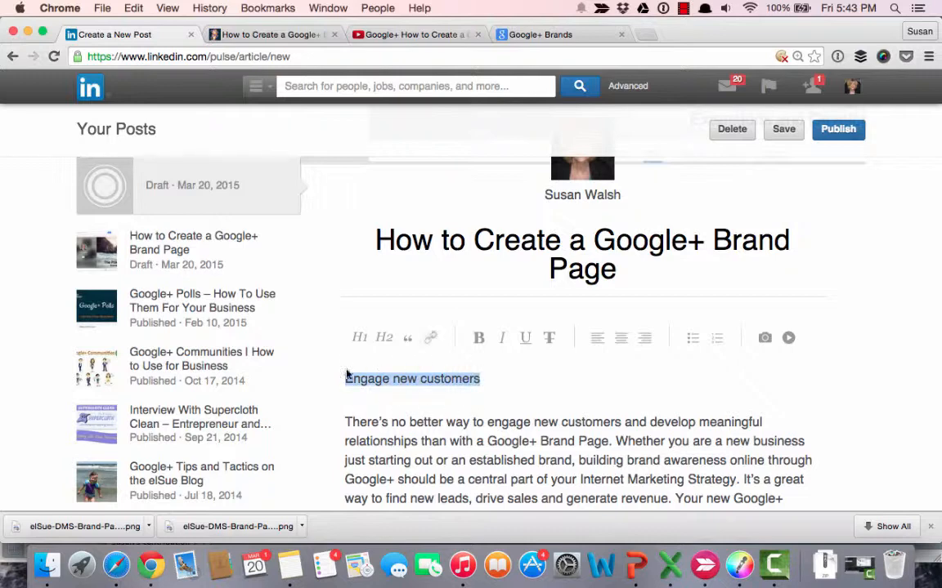
click(385, 347)
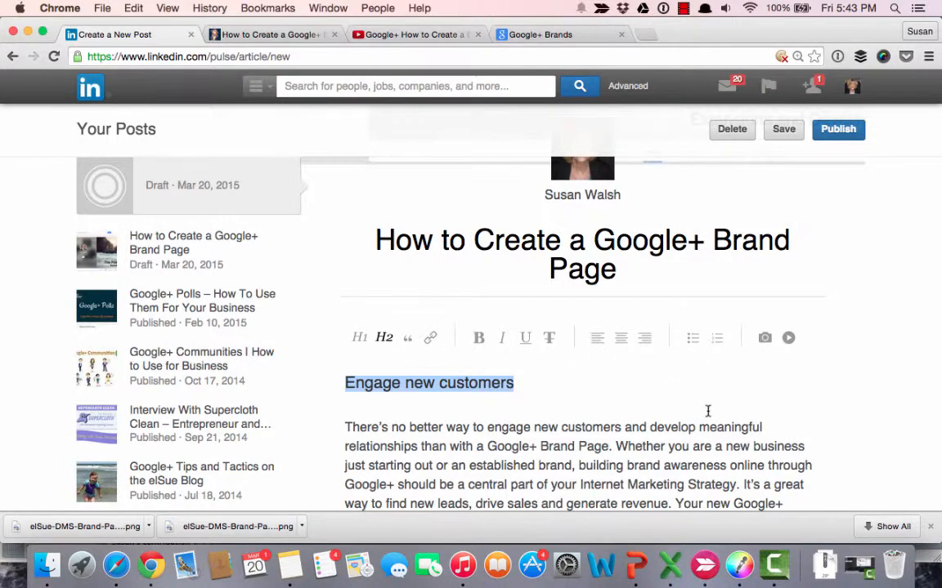
scroll(708, 411, down, 3)
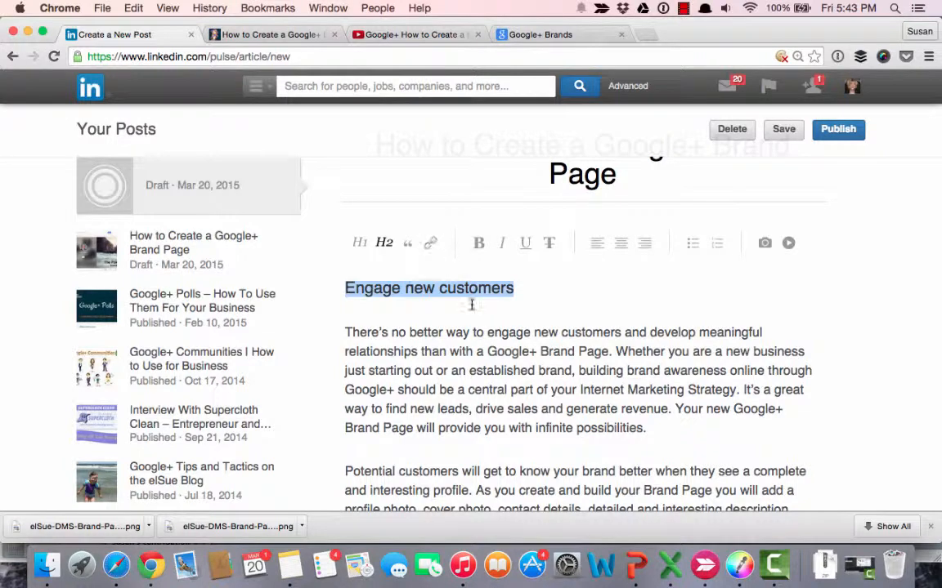
drag(487, 351, 609, 357)
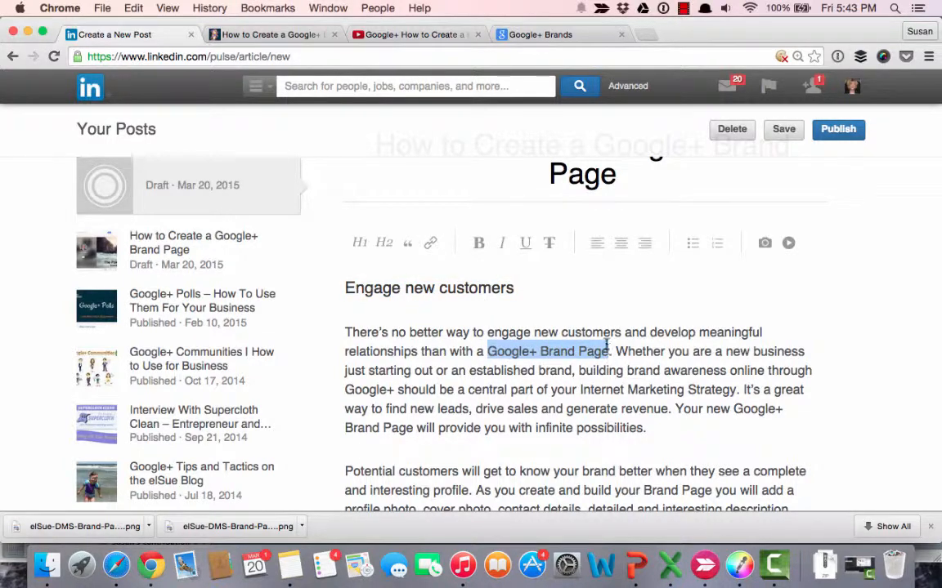
click(517, 35)
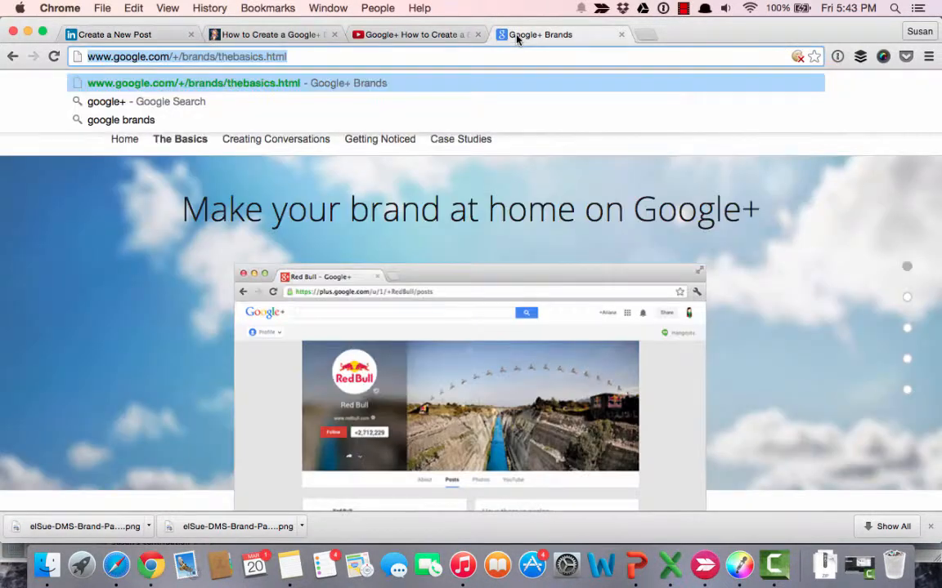
click(273, 57)
drag(272, 56, 168, 30)
key(super+c)
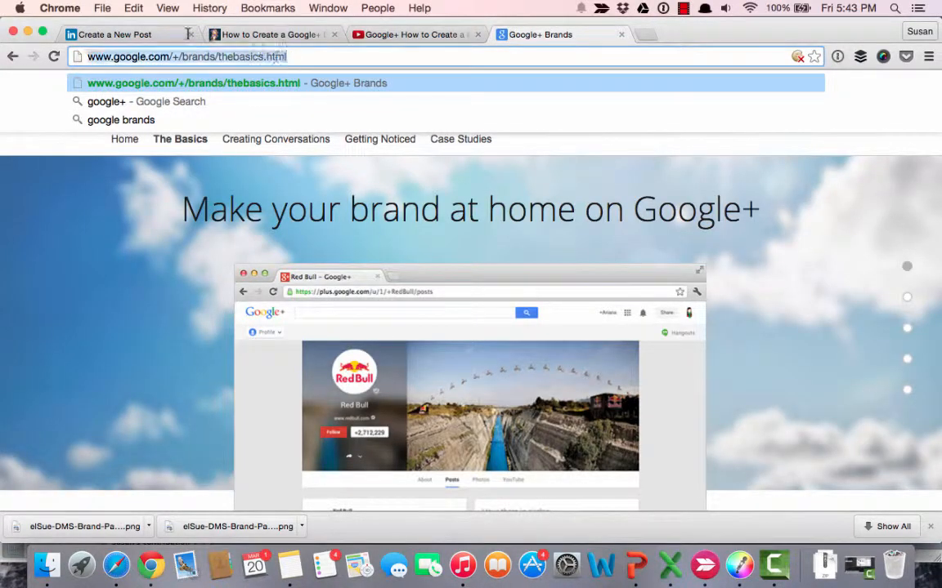
click(96, 39)
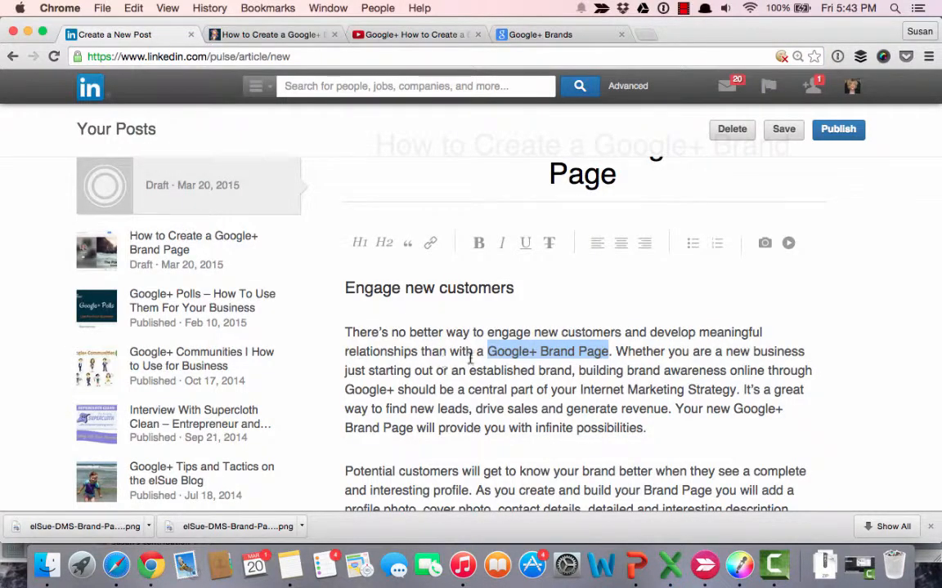
click(432, 245)
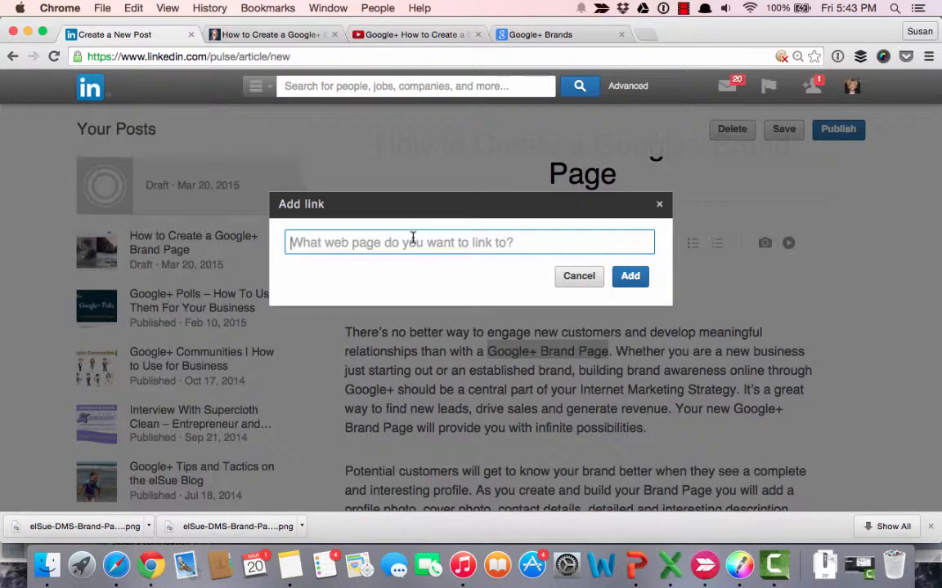
key(super+v)
click(631, 278)
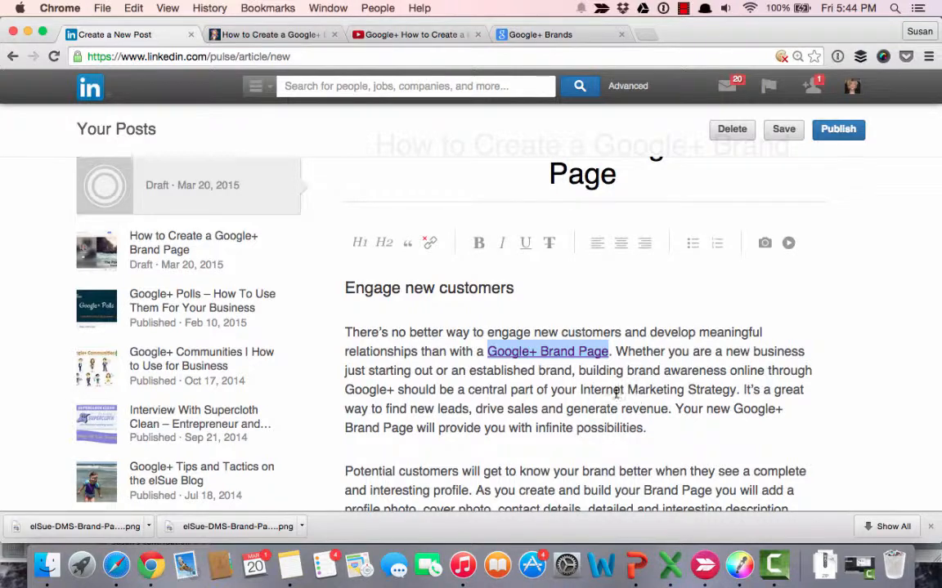
click(579, 390)
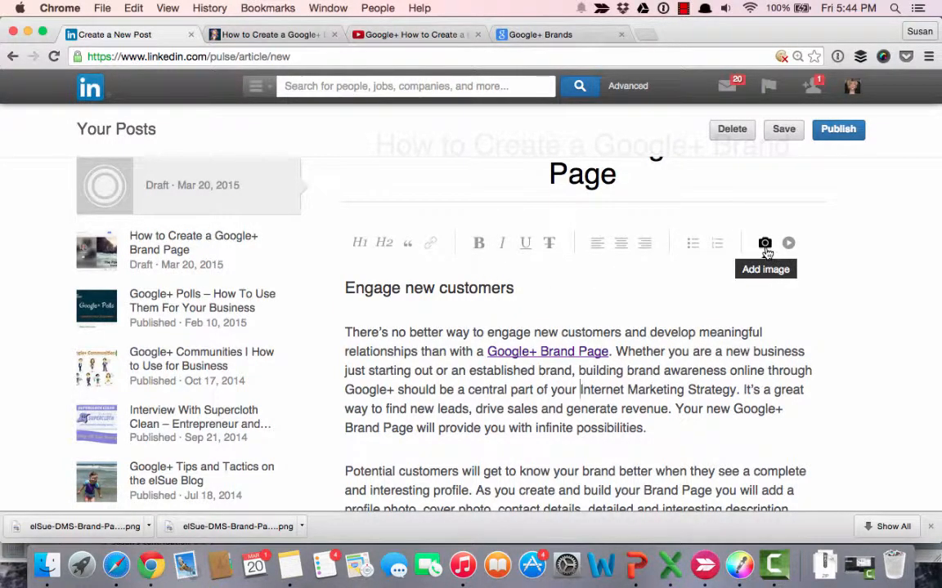
scroll(766, 275, up, 5)
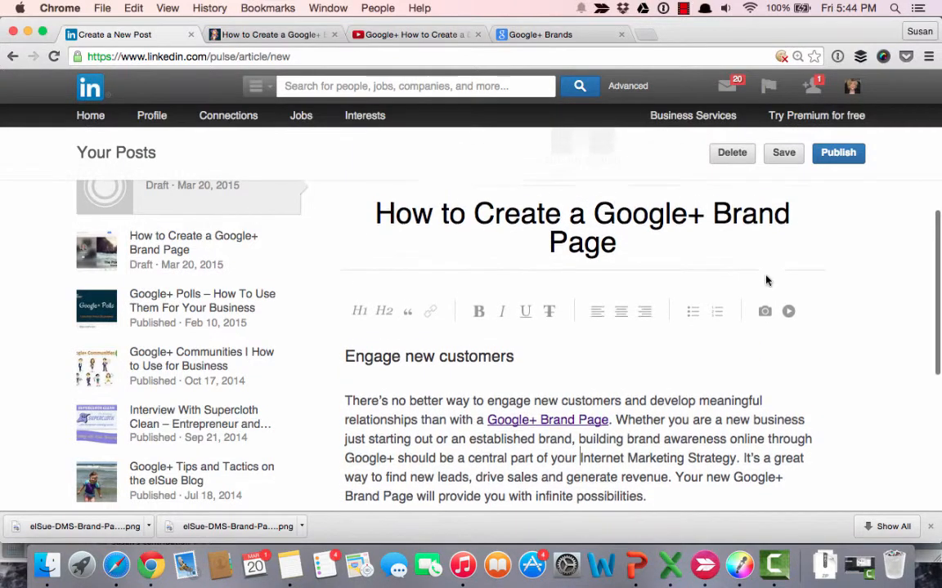
- Embed the YouTube video "Google+ How to Create a Brand Page.mp4" below the second body paragraph, using its 560 x 315 iframe code
scroll(766, 276, down, 5)
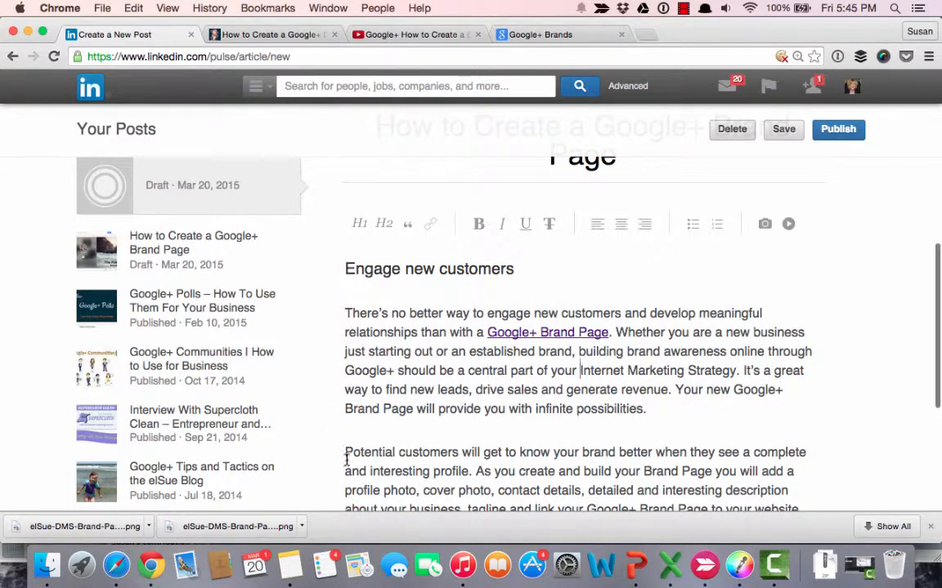
scroll(735, 401, down, 3)
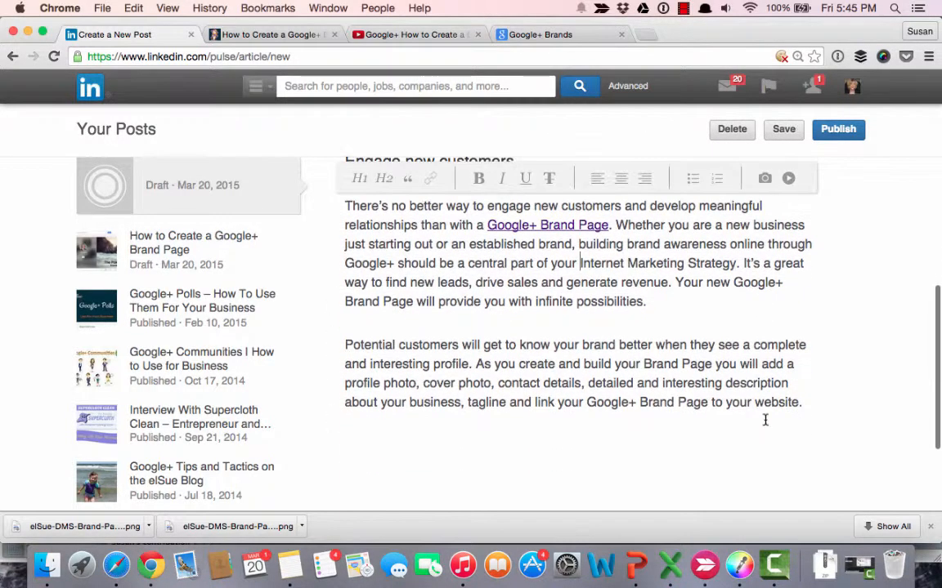
click(429, 430)
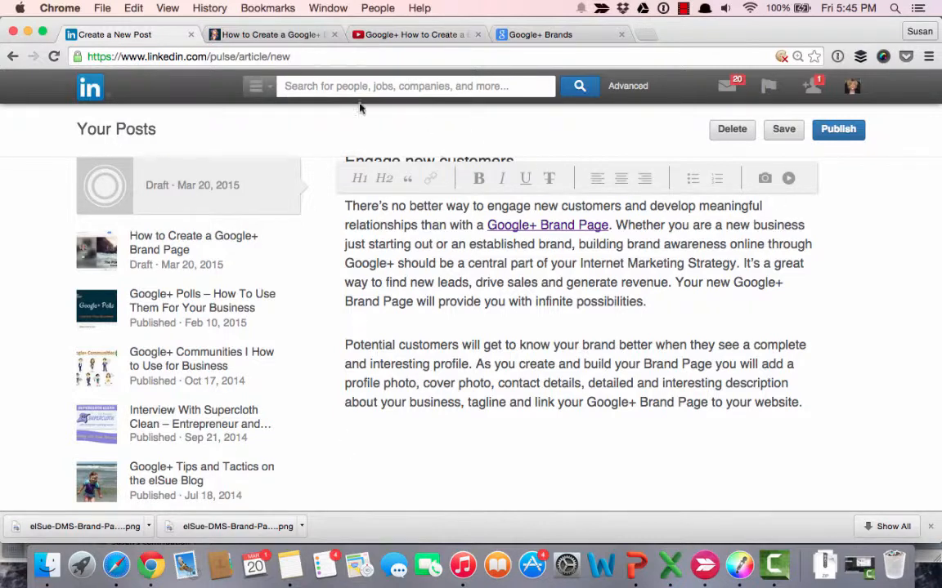
click(238, 31)
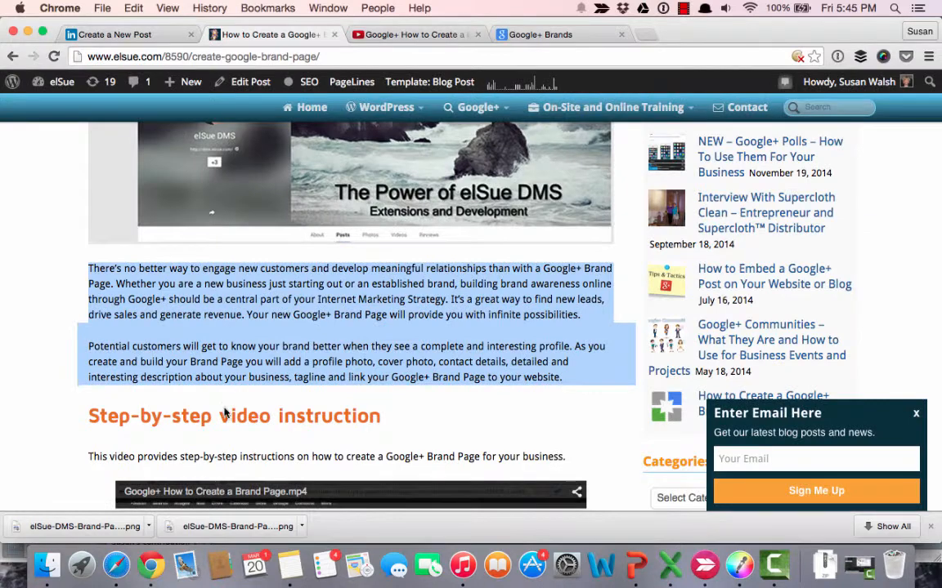
scroll(336, 405, down, 10)
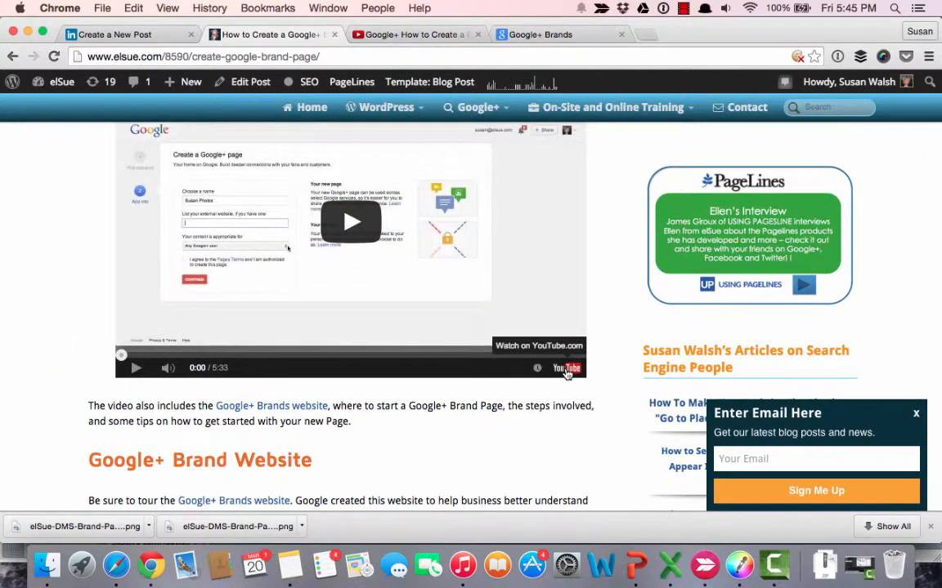
click(389, 37)
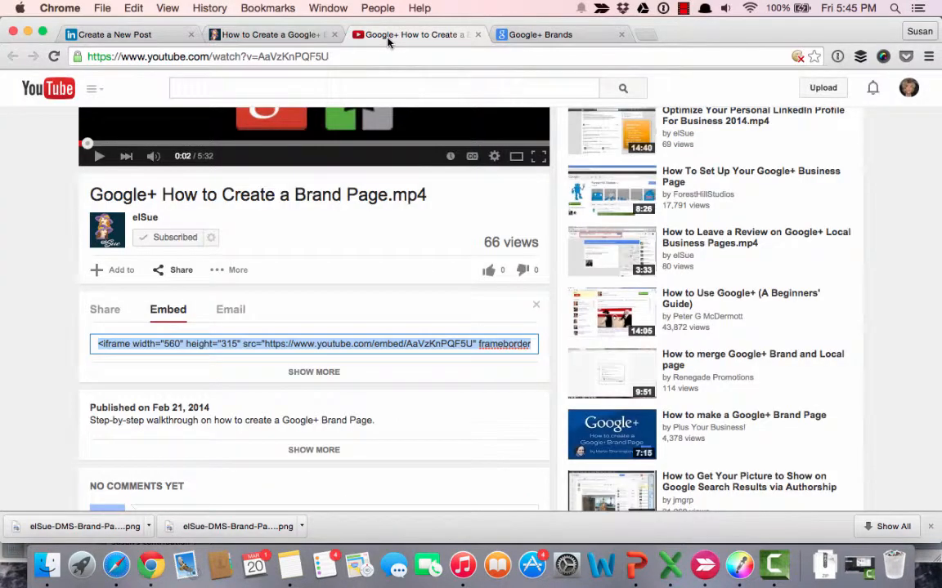
scroll(353, 210, up, 5)
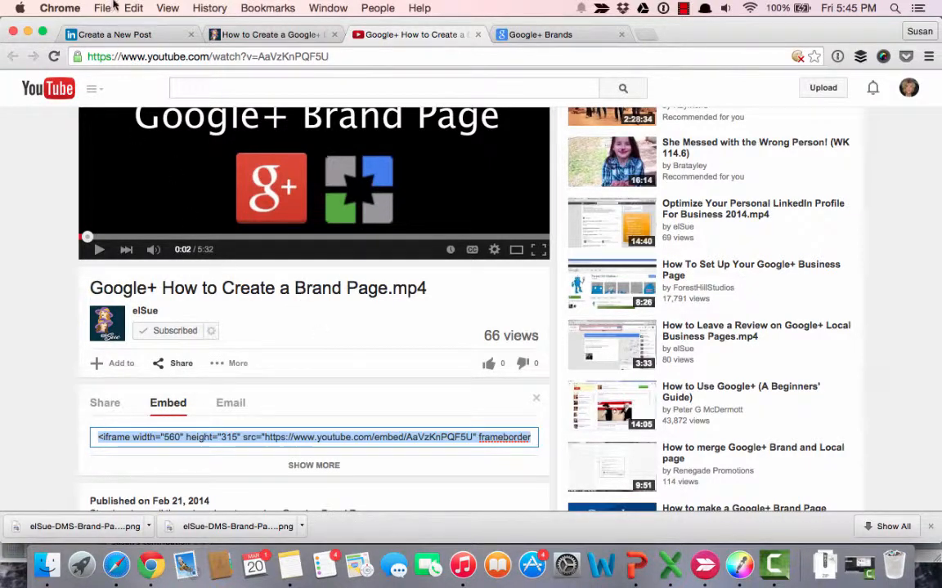
click(94, 34)
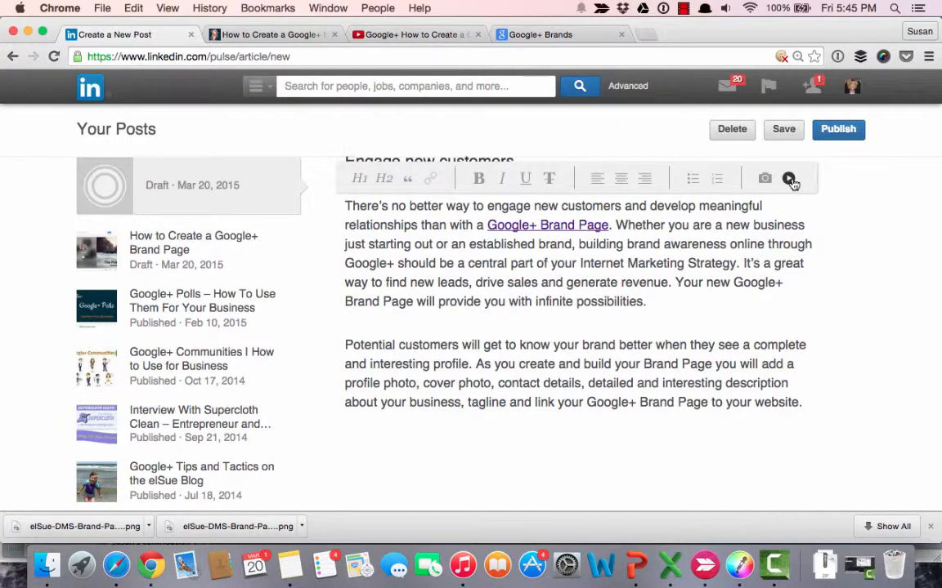
click(789, 179)
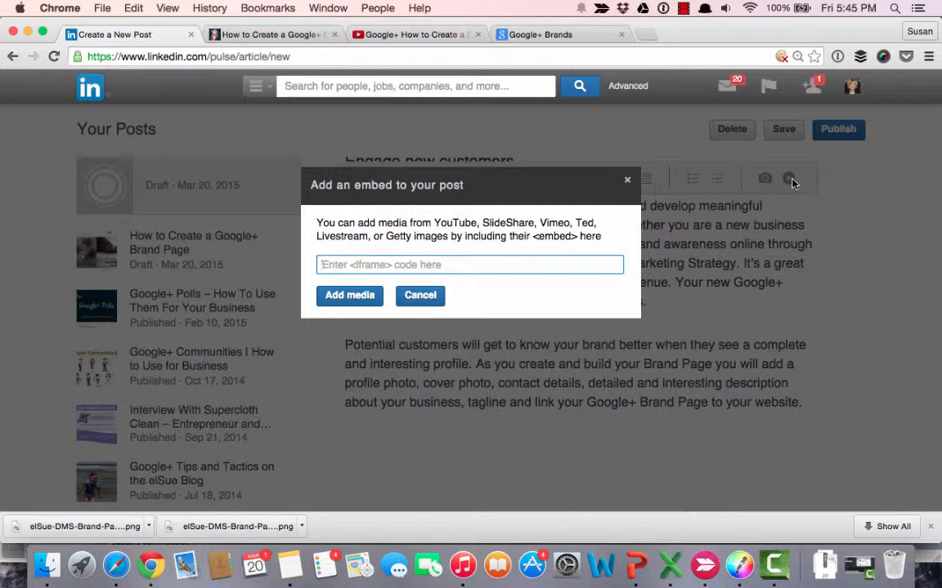
text(<iframe width="560" height="315" src="https://www.youtube.com/embed/AaVzKnPQF5U" frameborder="0" allowfullscreen></iframe>)
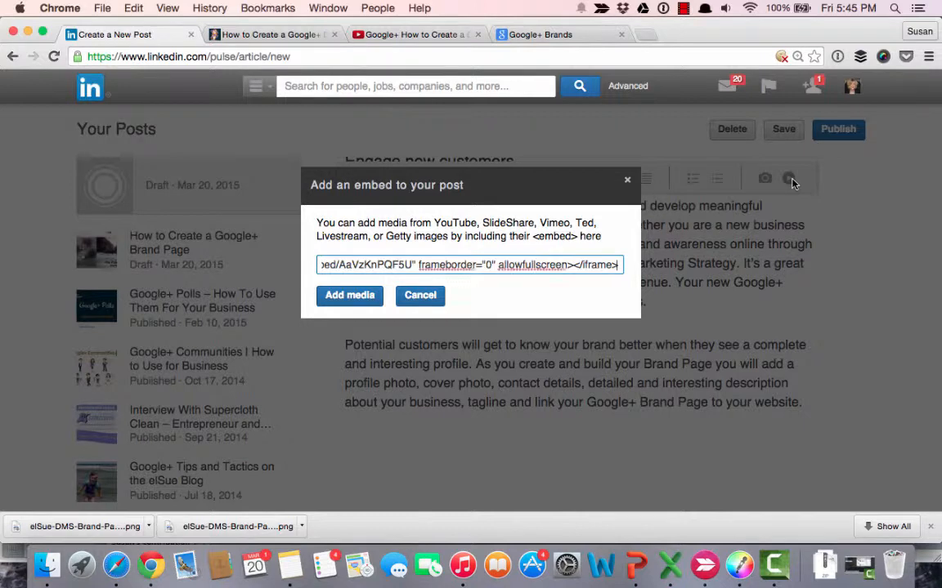
click(339, 299)
scroll(465, 405, down, 5)
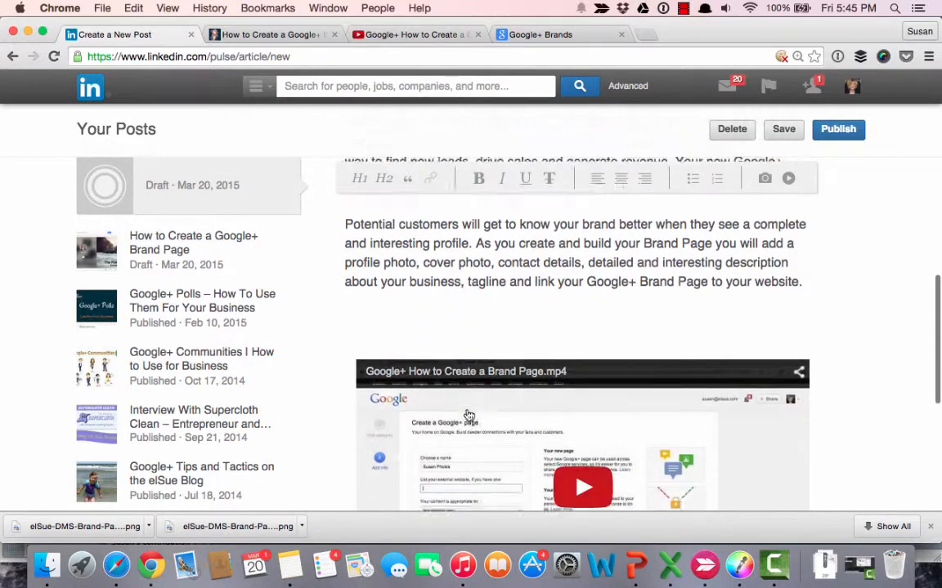
- Add the line "Google+ Brand Page Video" above the embedded video and format it as an H2 heading
click(365, 244)
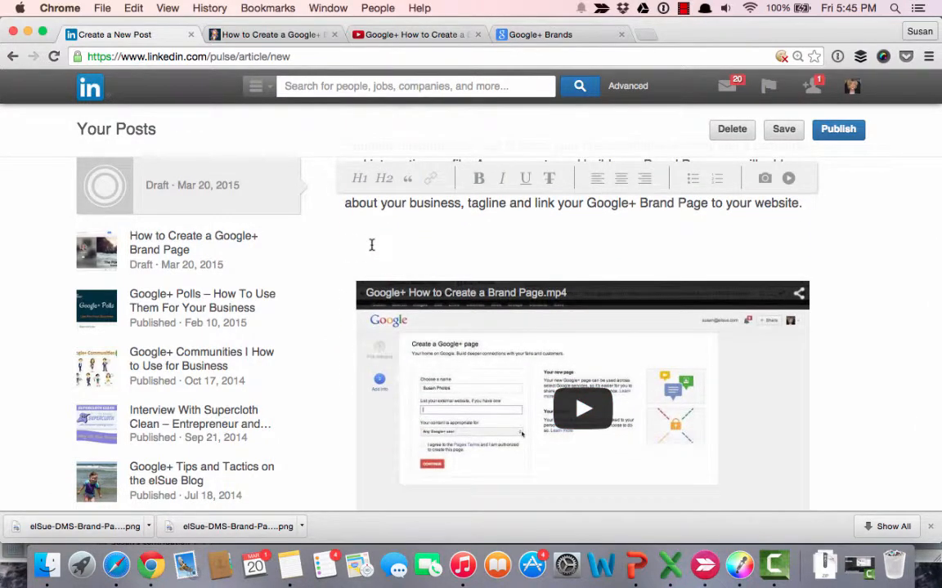
text(Gooo)
key(BackSpace)
text(gle+ Brand )
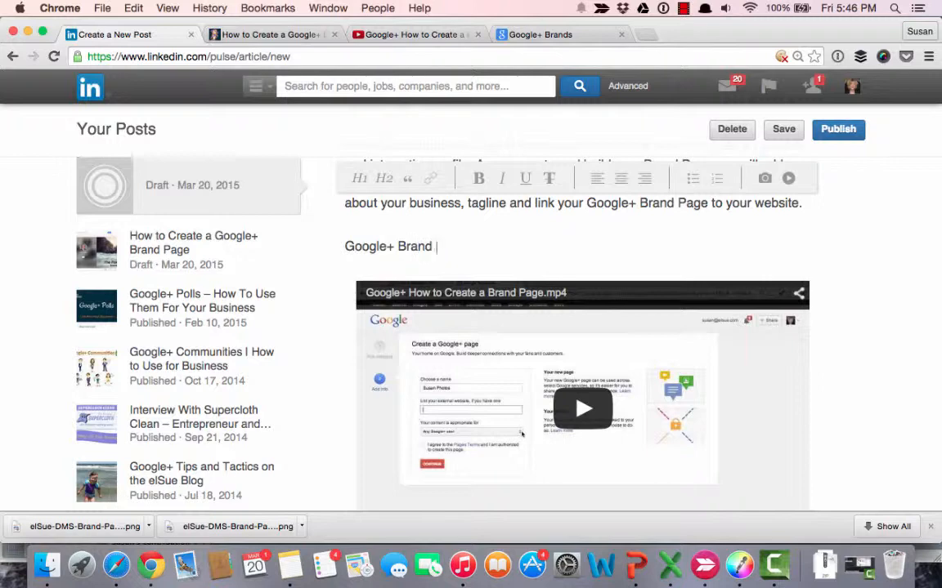
text(Page Video)
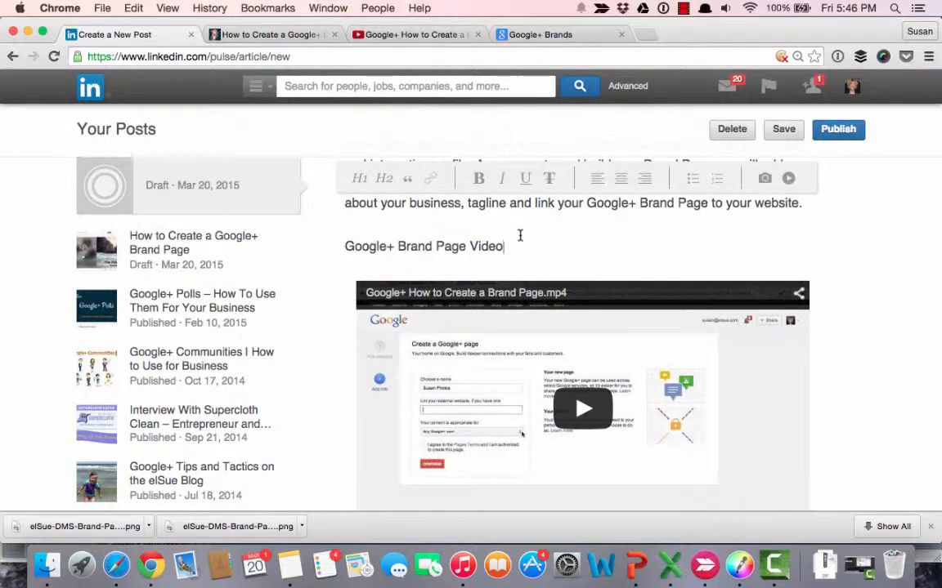
double_click(473, 244)
drag(472, 240, 324, 247)
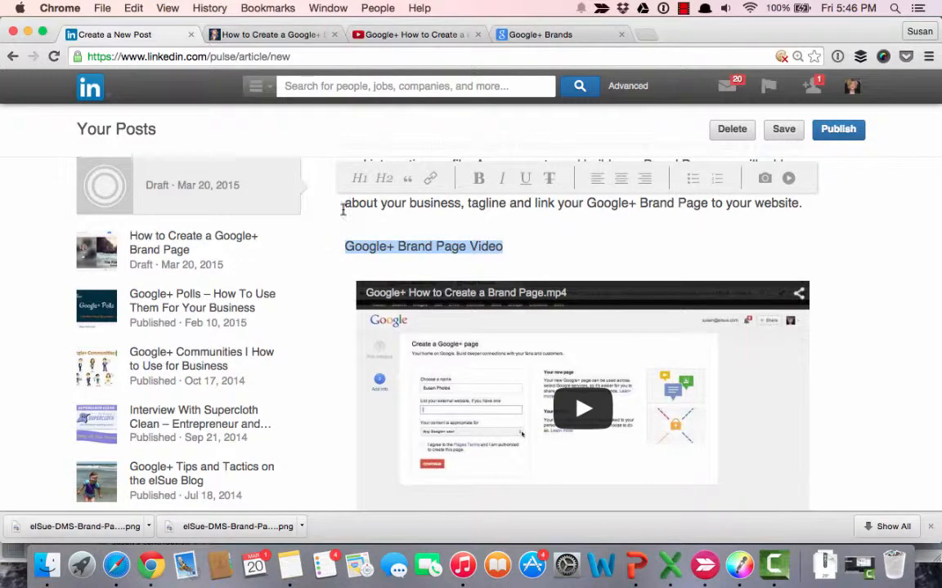
click(383, 180)
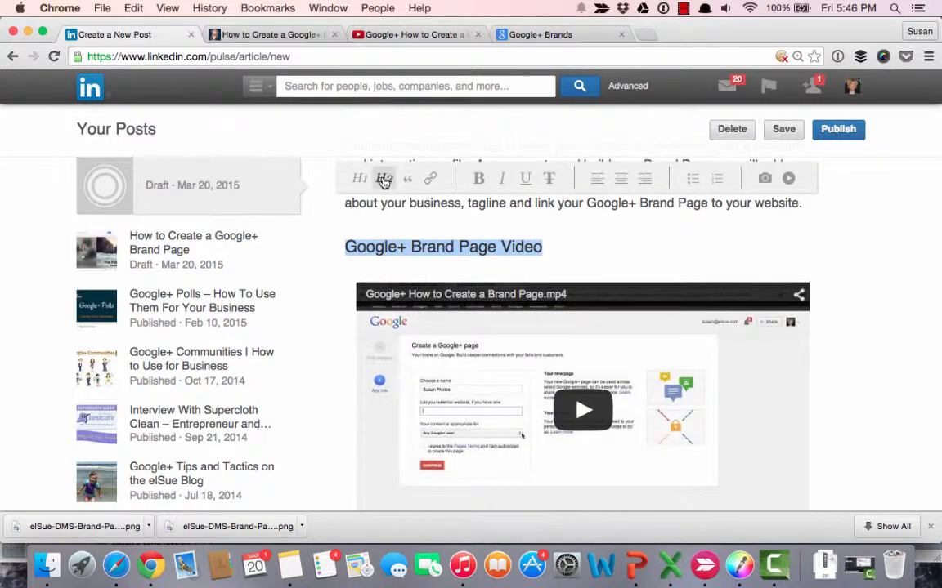
- Review the assembled post from the embedded video back up to the headline and cover image
scroll(640, 346, down, 5)
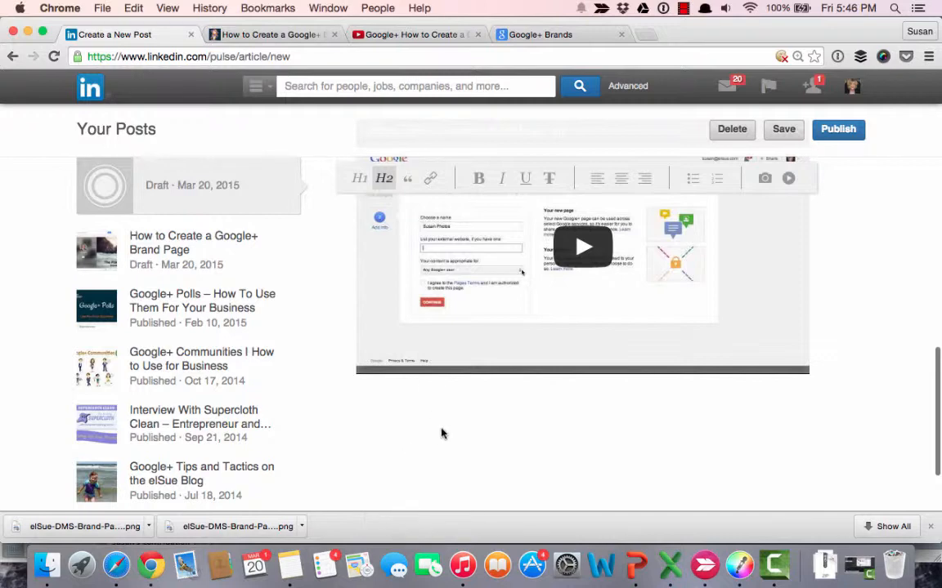
scroll(575, 432, up, 2)
scroll(575, 433, up, 15)
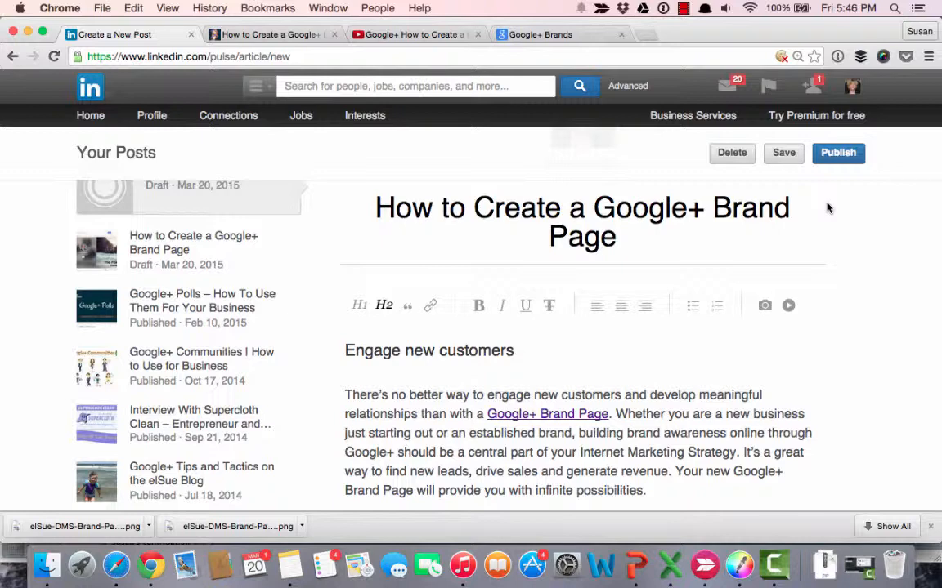
scroll(826, 209, up, 1)
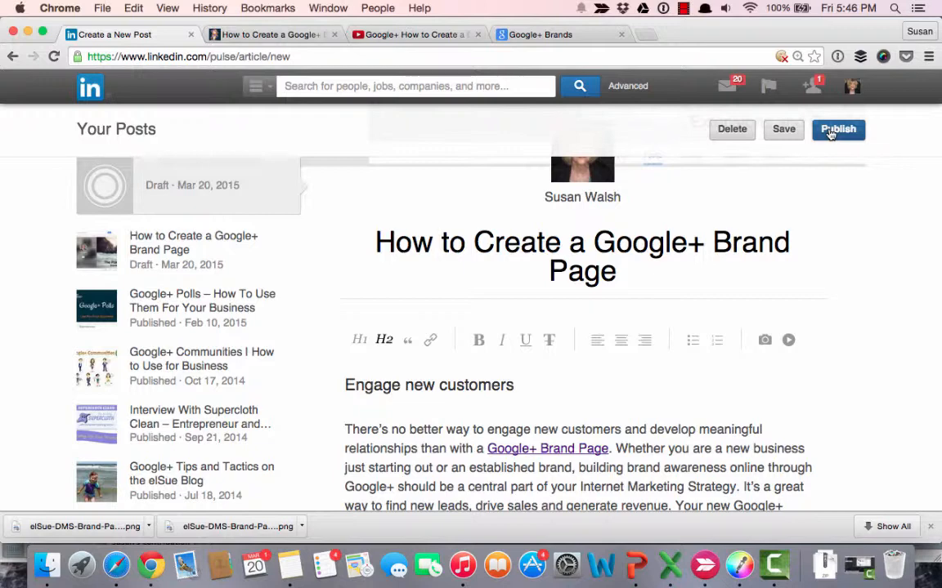
click(769, 89)
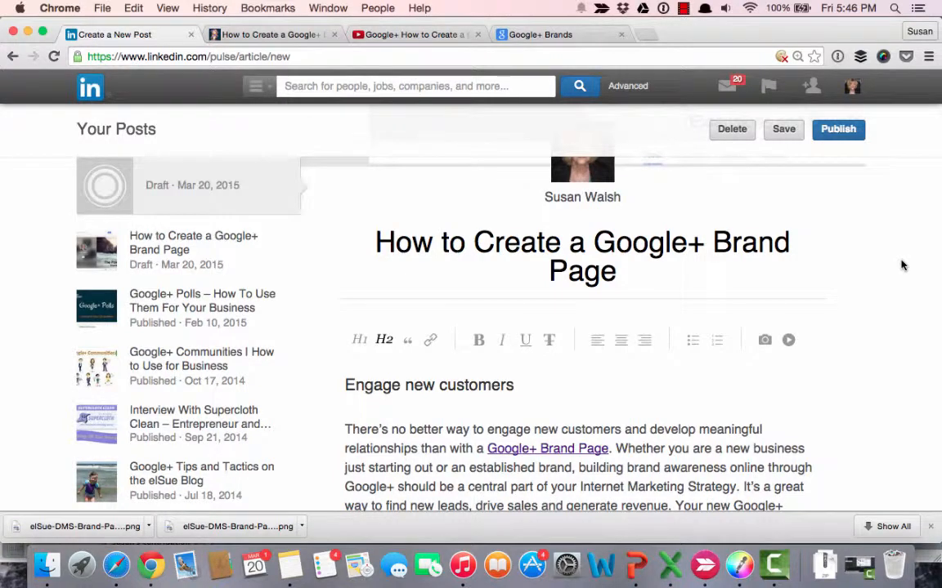
scroll(903, 265, up, 3)
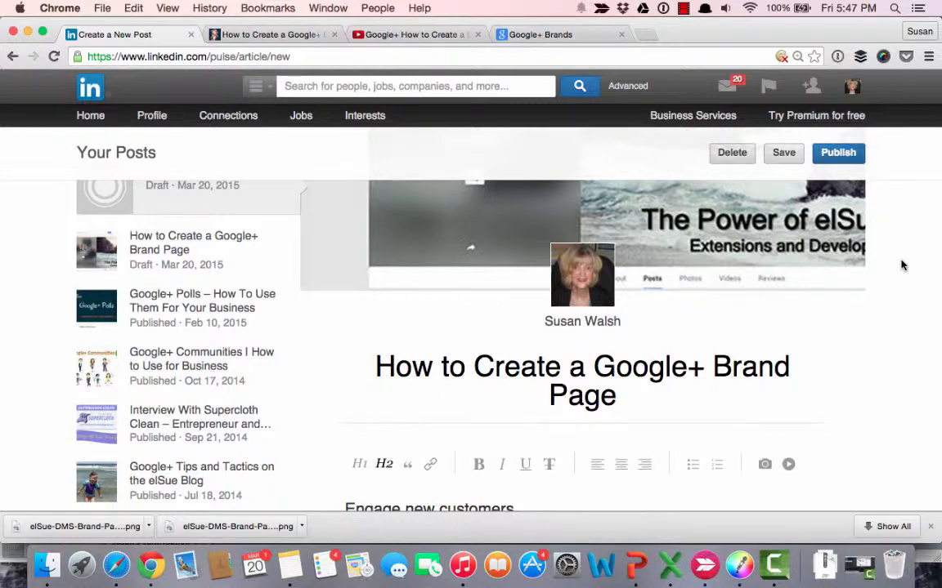
- From the profile's full list of published posts, view the post "Google+ Polls – How To Use Them For Your Business"
click(147, 115)
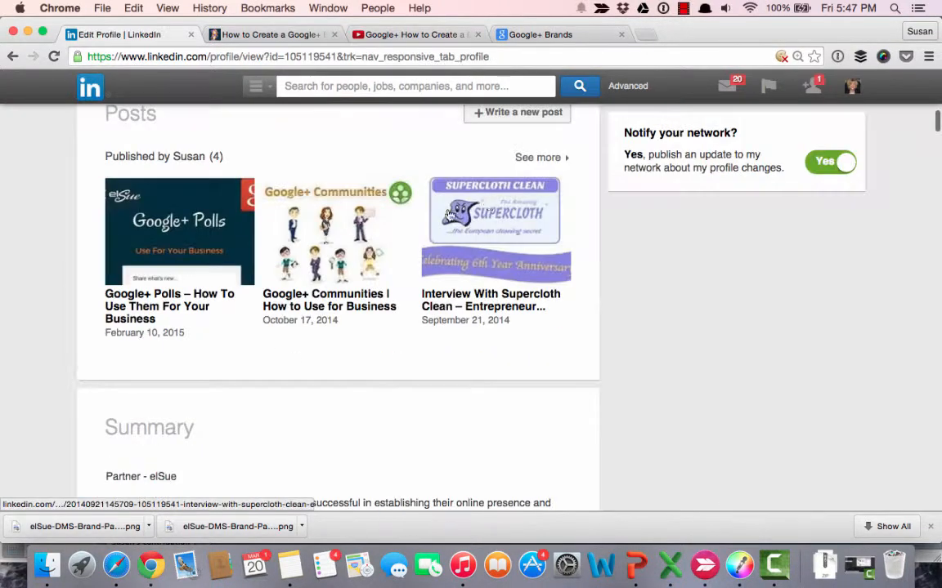
click(538, 159)
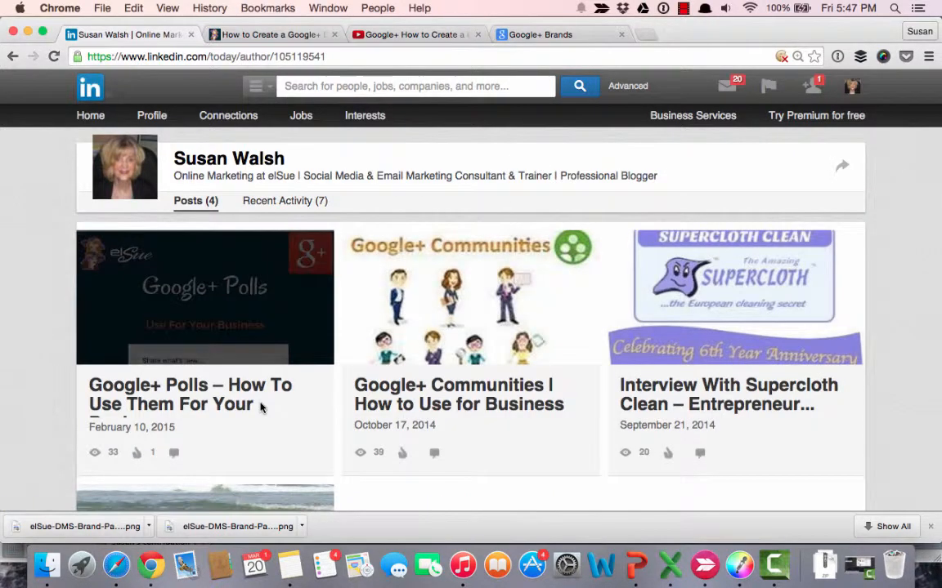
click(256, 358)
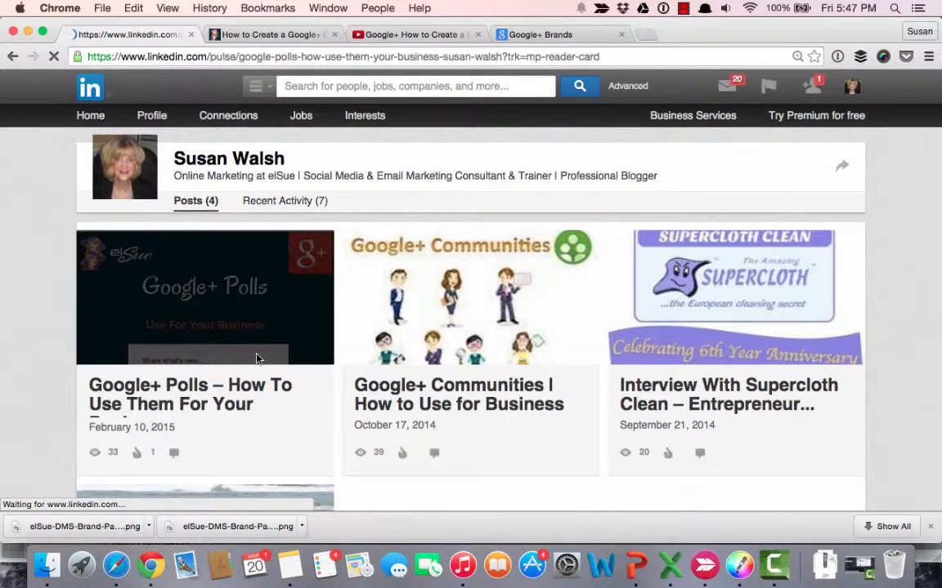
scroll(475, 393, down, 5)
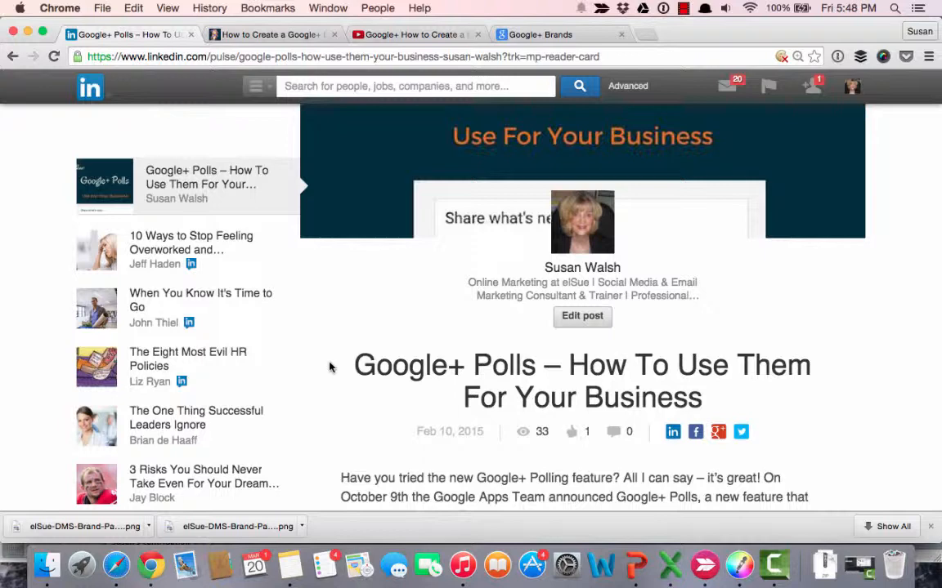
scroll(329, 365, up, 5)
scroll(329, 367, up, 2)
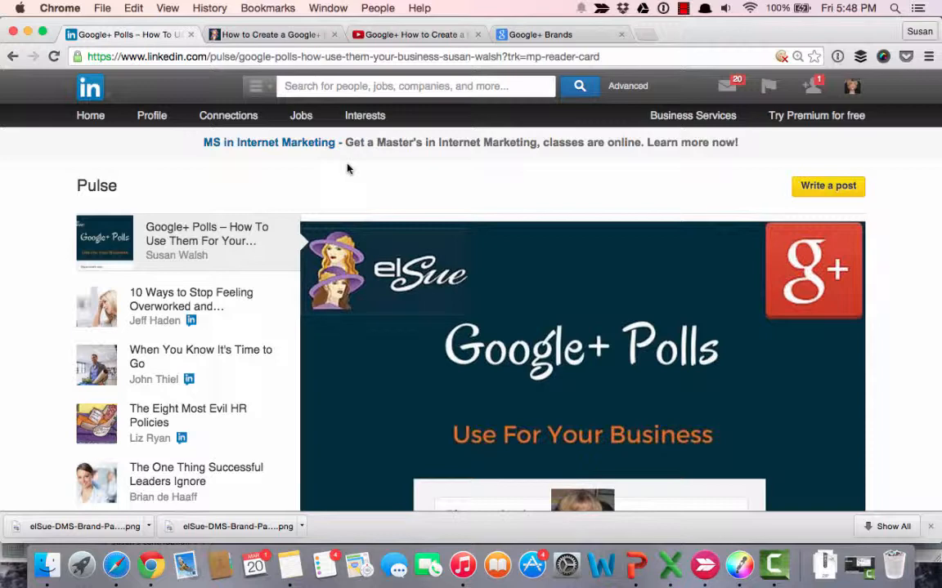
- Locate the options for writing a new post in the editable profile's Posts section and in the home page's update box
mouse_move(148, 120)
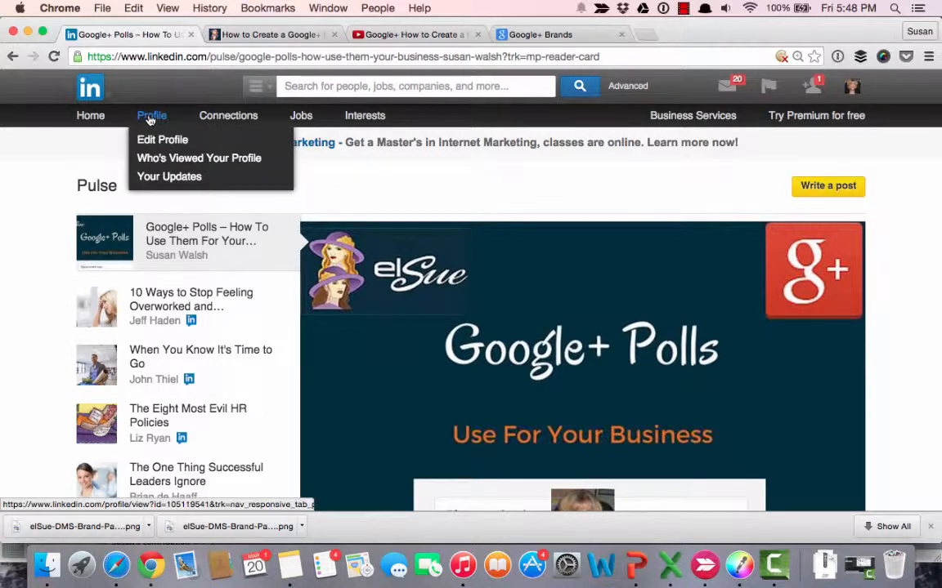
click(137, 140)
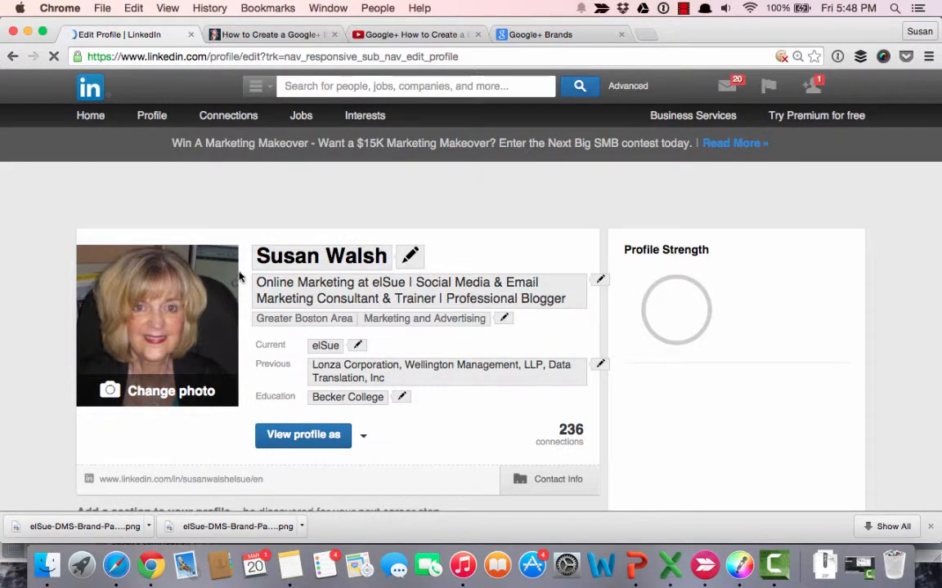
scroll(270, 366, down, 10)
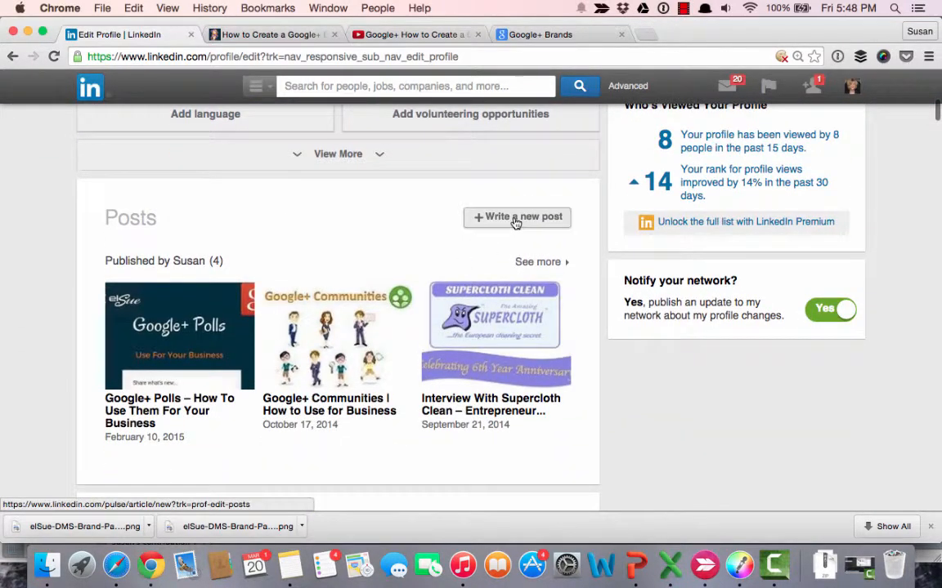
mouse_move(88, 87)
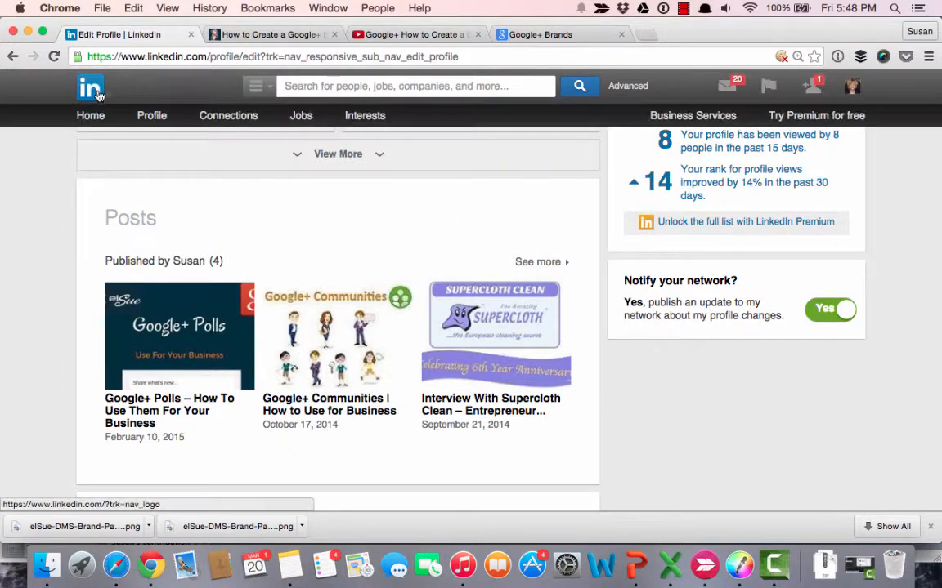
click(92, 116)
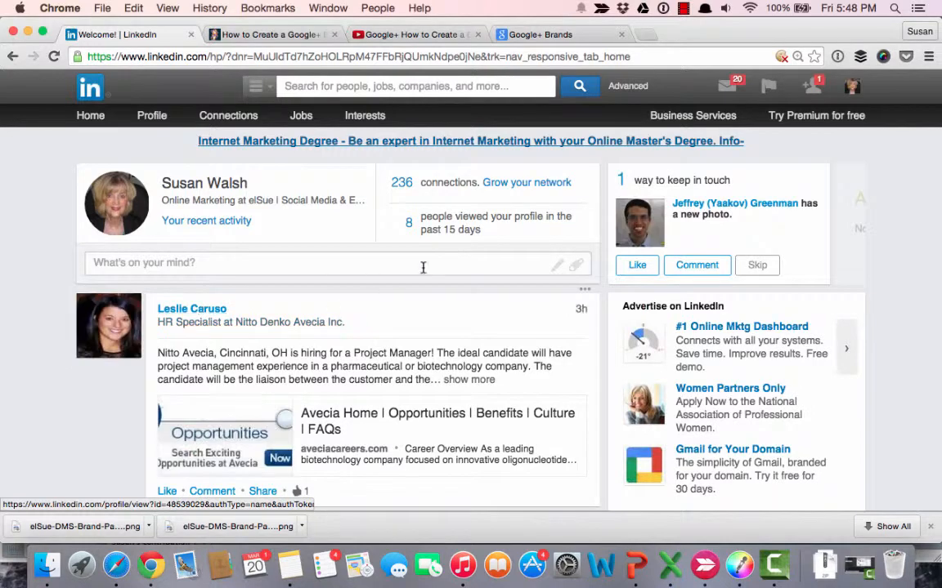
click(557, 275)
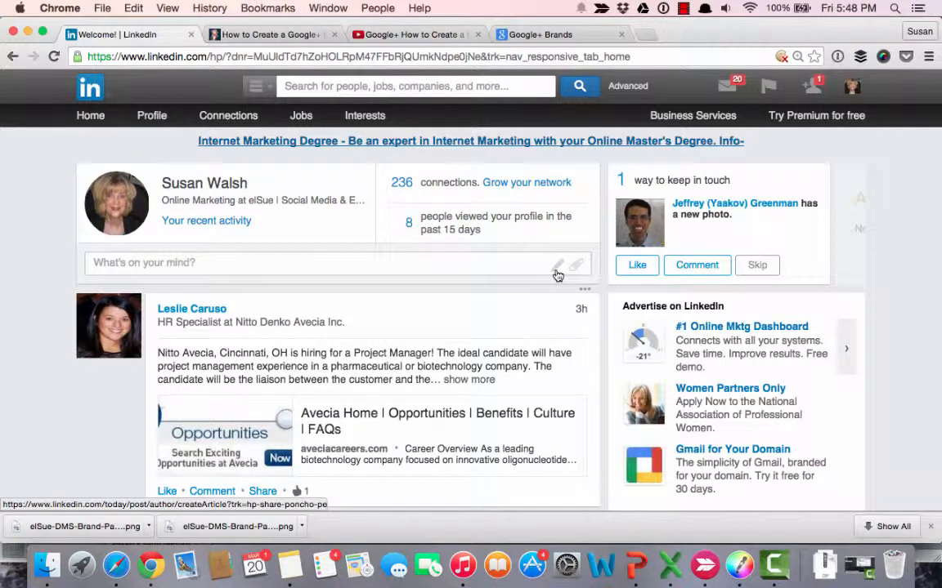